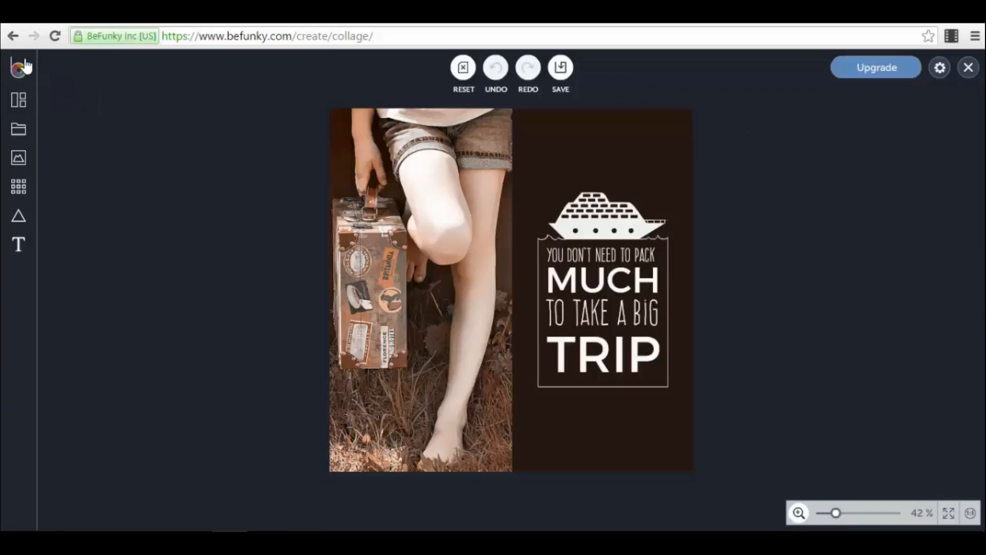
- Browse the template categories: Event Graphics, Small Business, Blogger Resources, Social Media Headers, Social Media Graphics and Blank Templates
{"action": "left_click", "coordinate": [19, 68]}
{"action": "left_click", "coordinate": [77, 115]}
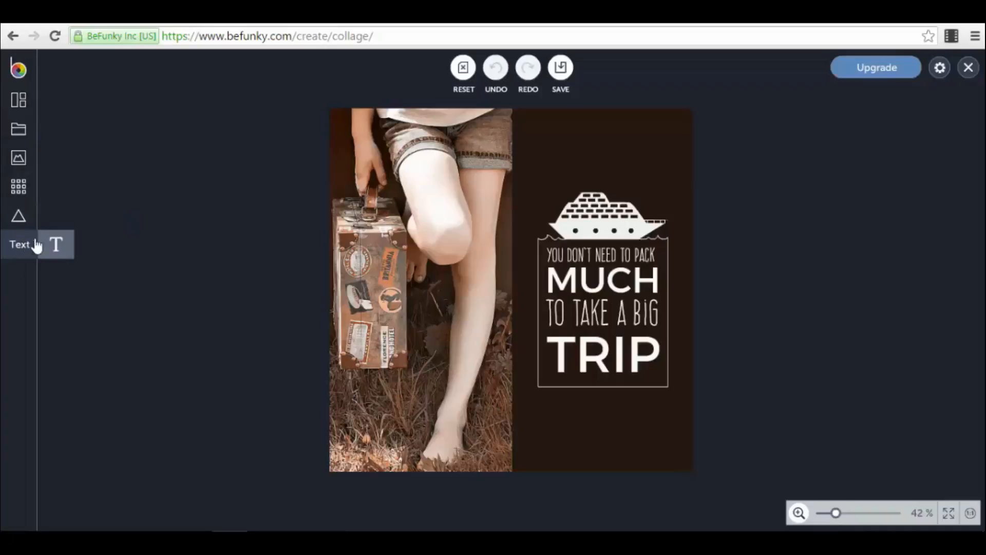
{"action": "left_click", "coordinate": [29, 106]}
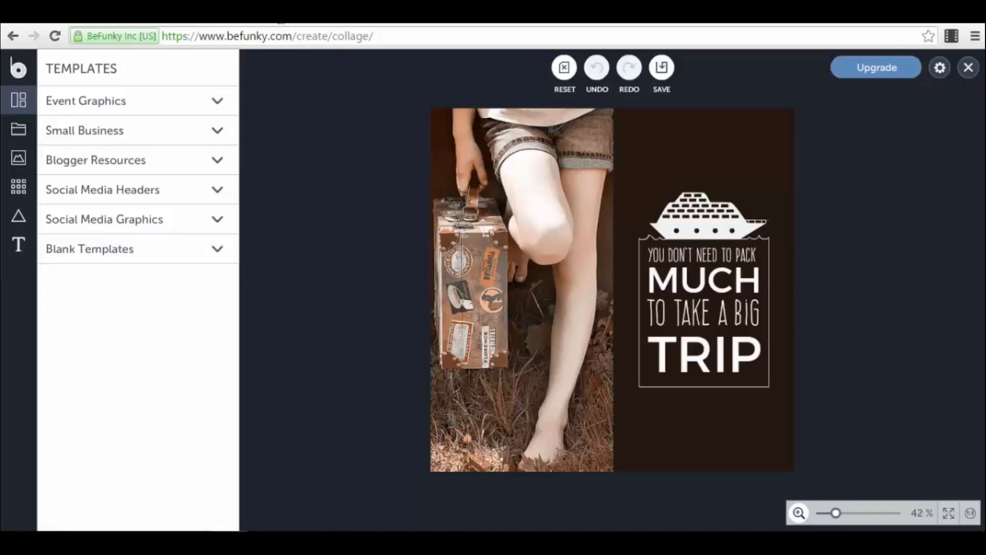
{"action": "left_click", "coordinate": [145, 105]}
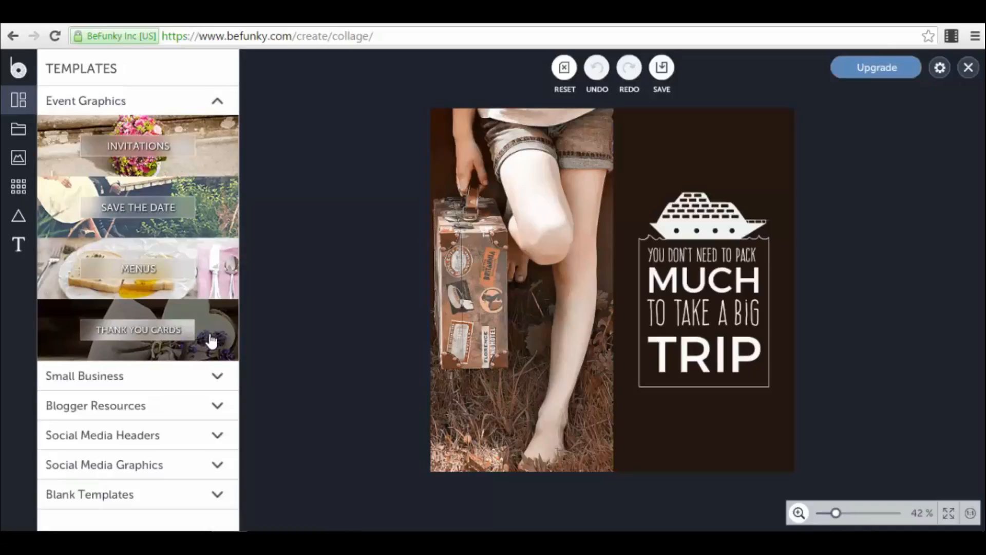
{"action": "left_click", "coordinate": [212, 377]}
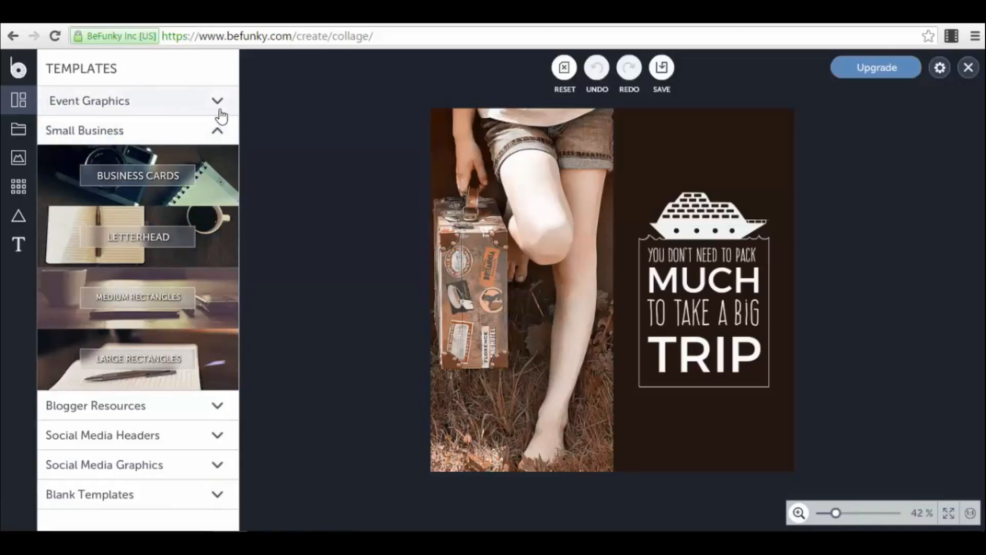
{"action": "left_click", "coordinate": [218, 130]}
{"action": "left_click", "coordinate": [215, 161]}
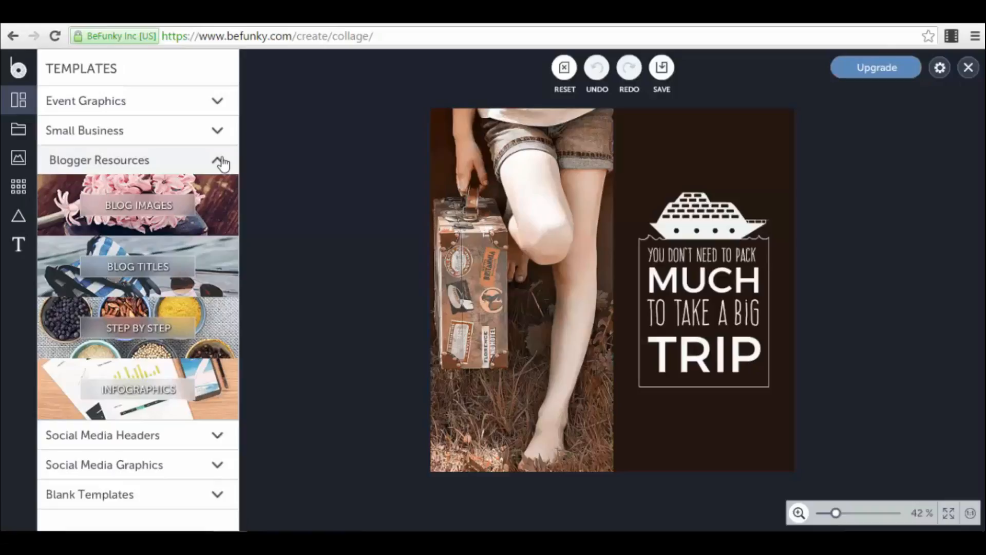
{"action": "left_click", "coordinate": [221, 439]}
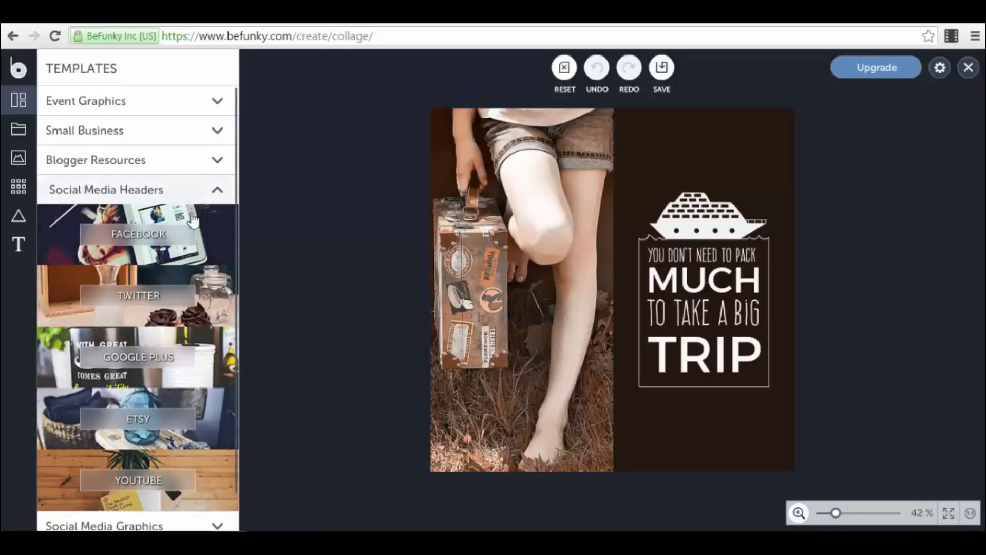
{"action": "scroll", "coordinate": [219, 375], "scroll_direction": "down", "scroll_amount": 1}
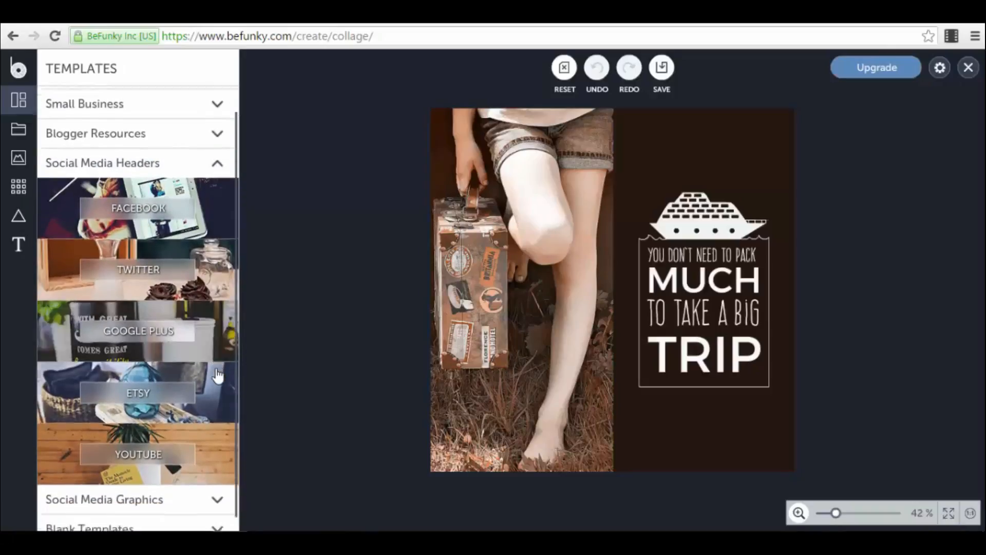
{"action": "left_click", "coordinate": [218, 485]}
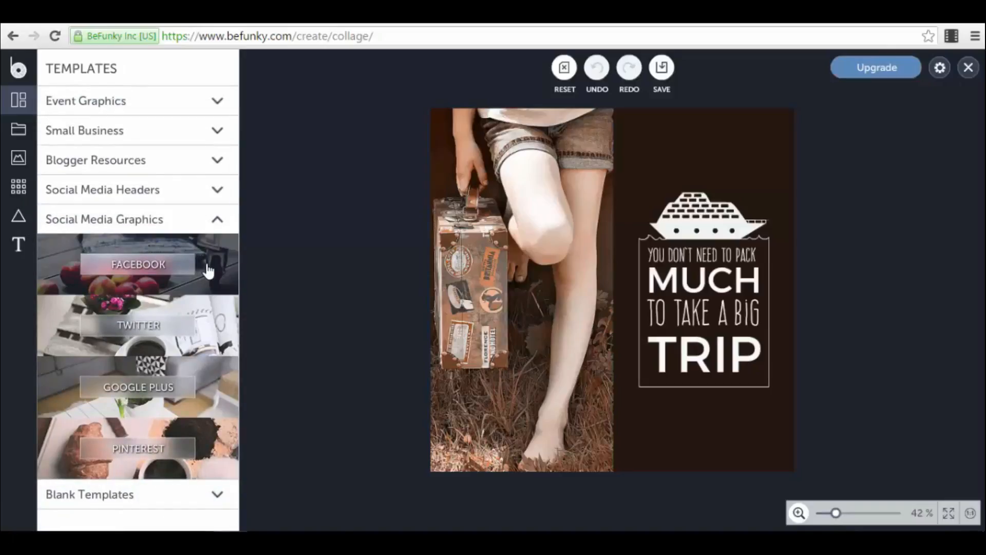
{"action": "left_click", "coordinate": [217, 495]}
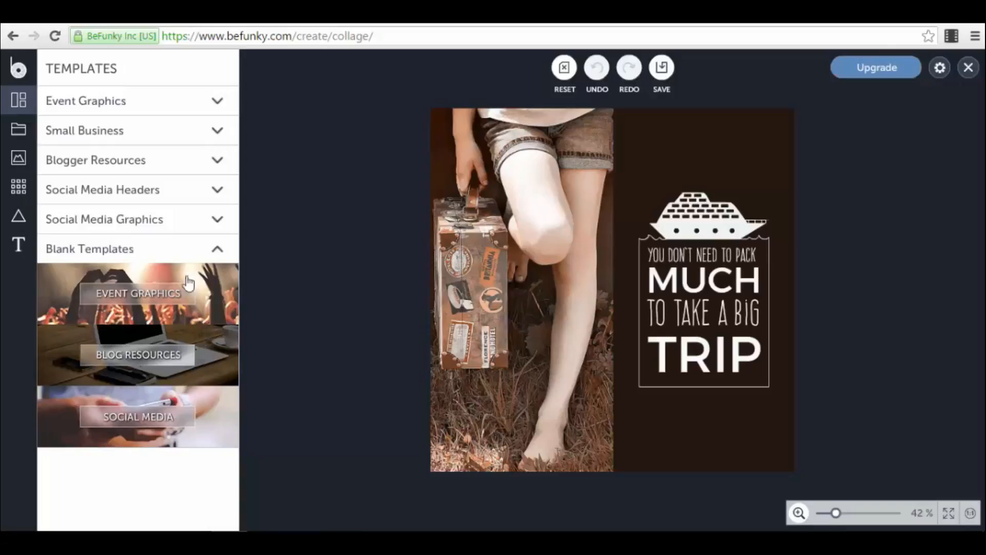
- Load the Facebook Cover #6 template with the macarons from the Facebook designs under Social Media Headers
{"action": "left_click", "coordinate": [216, 195]}
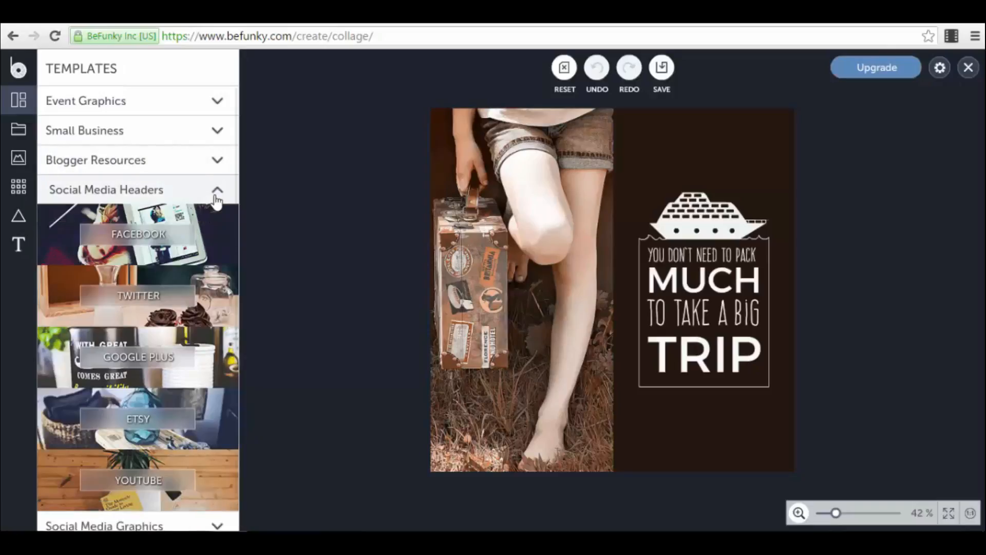
{"action": "left_click", "coordinate": [215, 247]}
{"action": "scroll", "coordinate": [283, 347], "scroll_direction": "down", "scroll_amount": 2}
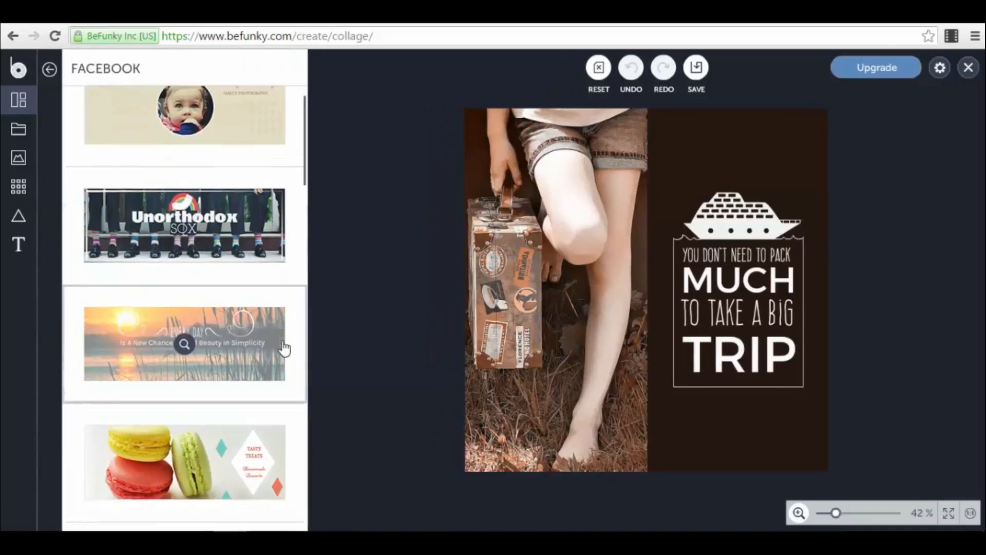
{"action": "scroll", "coordinate": [284, 348], "scroll_direction": "down", "scroll_amount": 2}
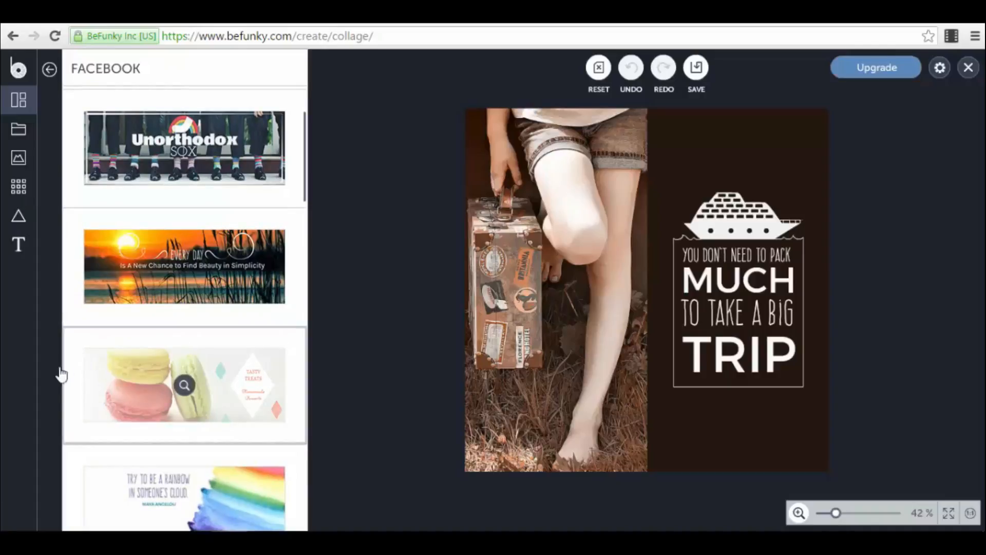
{"action": "left_click", "coordinate": [254, 396]}
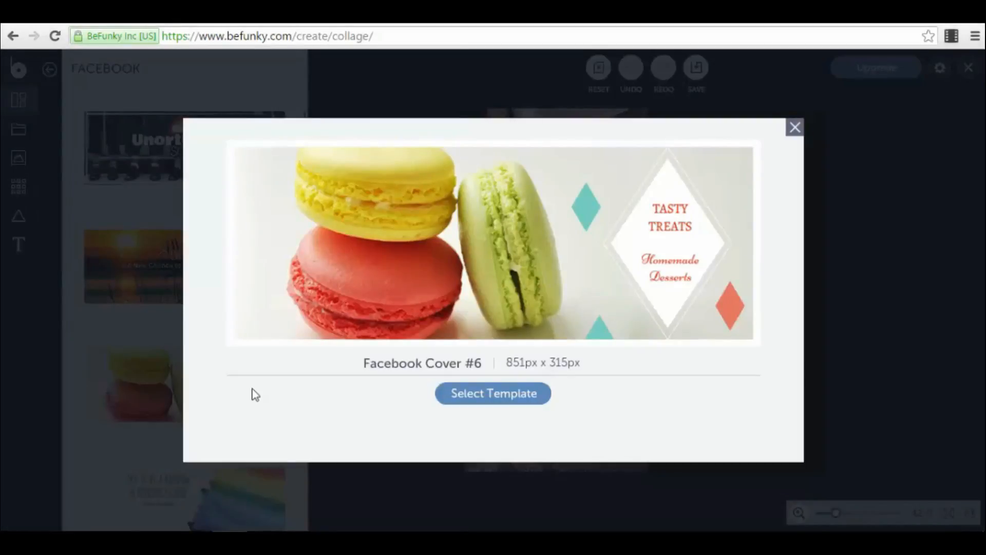
{"action": "left_click", "coordinate": [484, 402]}
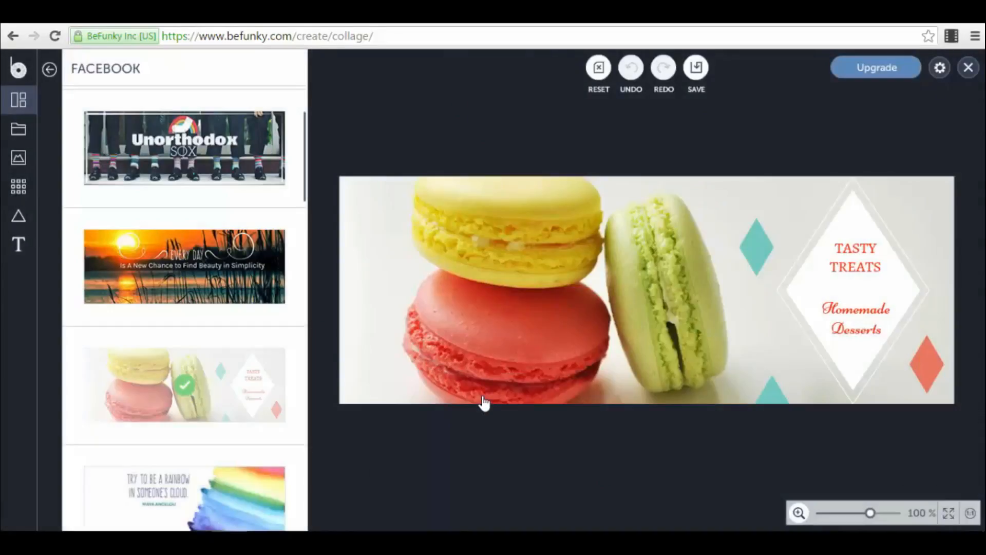
- Inspect the properties of the cover's background photo, white diamond, text blocks and small coloured diamonds, finally deselecting everything
{"action": "left_click", "coordinate": [564, 298]}
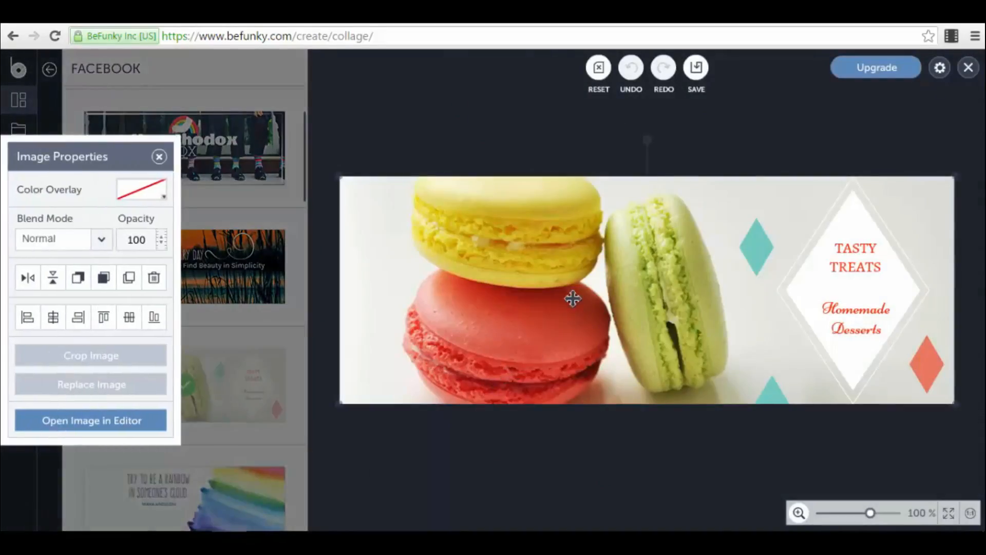
{"action": "left_click", "coordinate": [538, 107]}
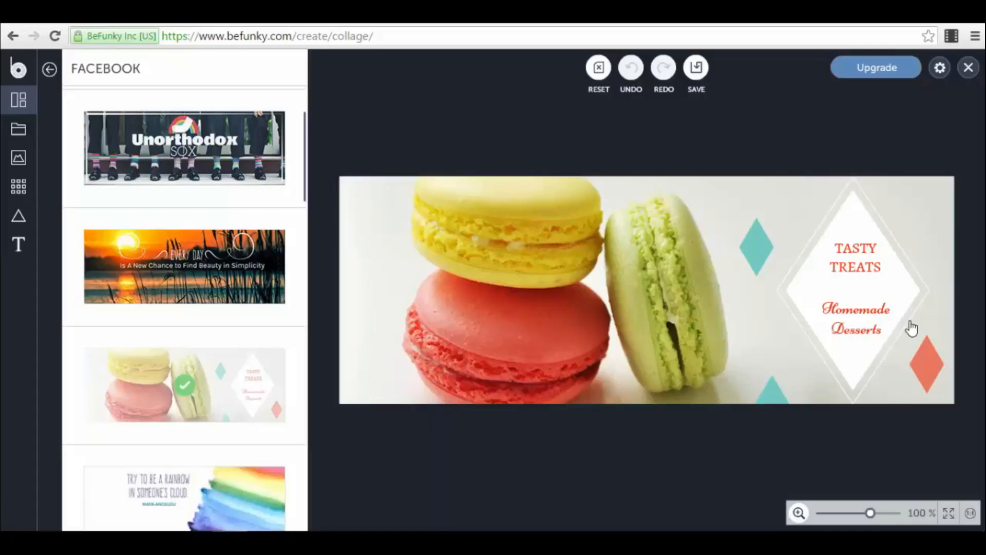
{"action": "left_click", "coordinate": [864, 291]}
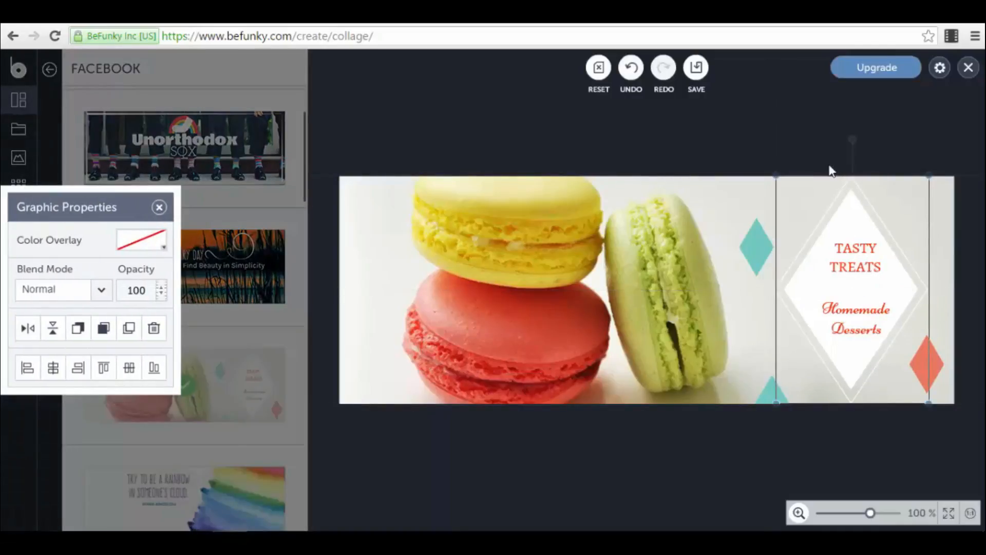
{"action": "left_click", "coordinate": [554, 202]}
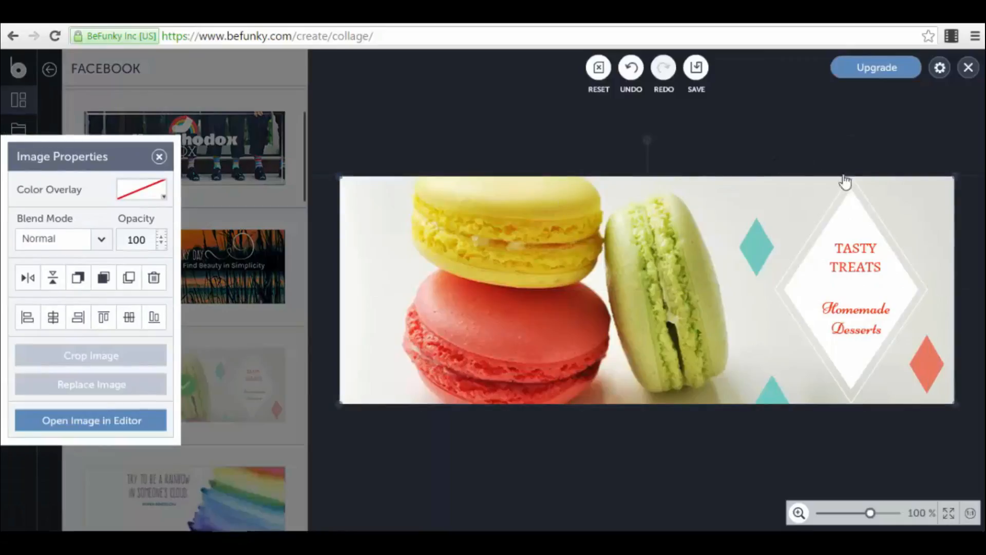
{"action": "left_click", "coordinate": [834, 214]}
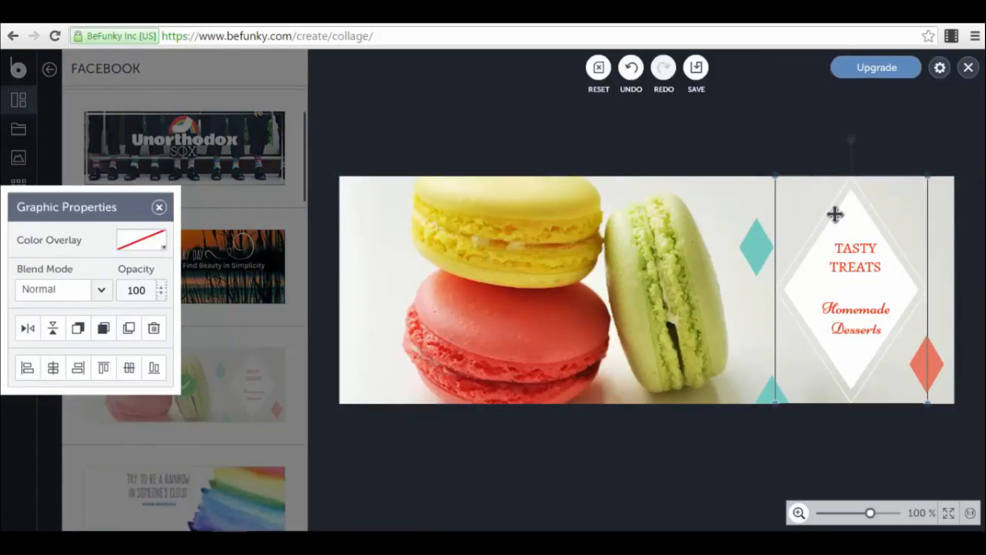
{"action": "mouse_move", "coordinate": [851, 138]}
{"action": "left_mouse_down"}
{"action": "mouse_move", "coordinate": [881, 138]}
{"action": "mouse_move", "coordinate": [808, 139]}
{"action": "mouse_move", "coordinate": [850, 137]}
{"action": "left_mouse_up"}
{"action": "left_click", "coordinate": [854, 251]}
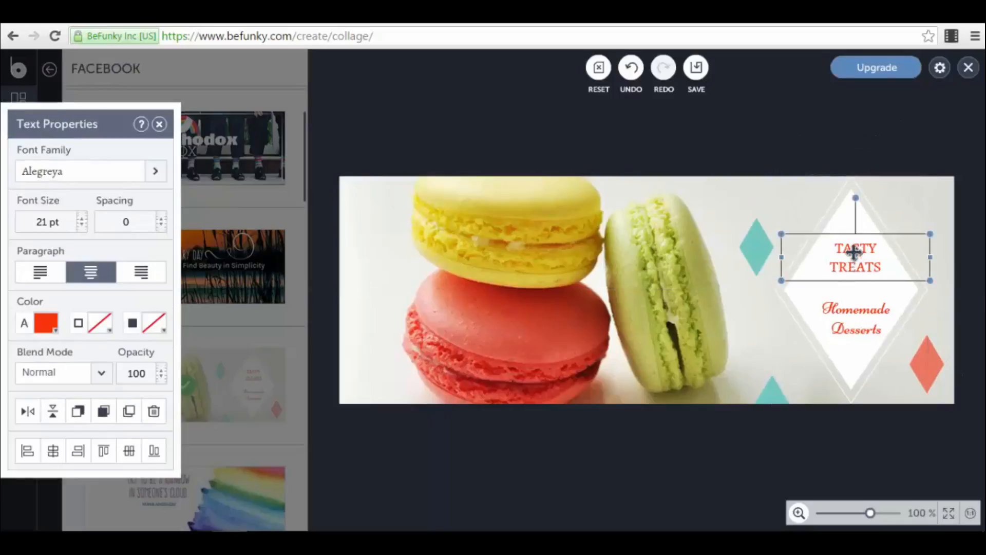
{"action": "left_click", "coordinate": [855, 310]}
{"action": "left_click", "coordinate": [847, 244]}
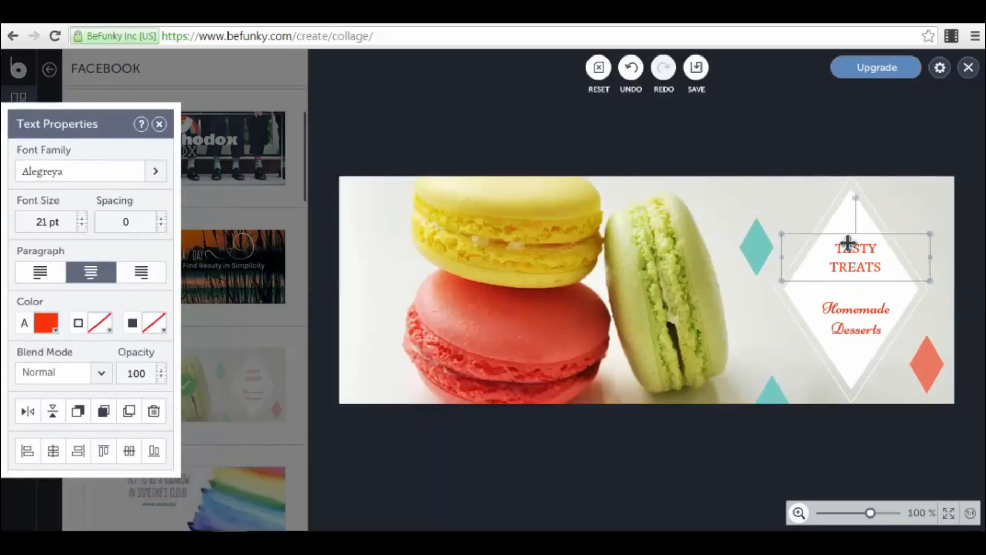
{"action": "left_click", "coordinate": [763, 237]}
{"action": "left_click", "coordinate": [771, 391]}
{"action": "left_click", "coordinate": [931, 369]}
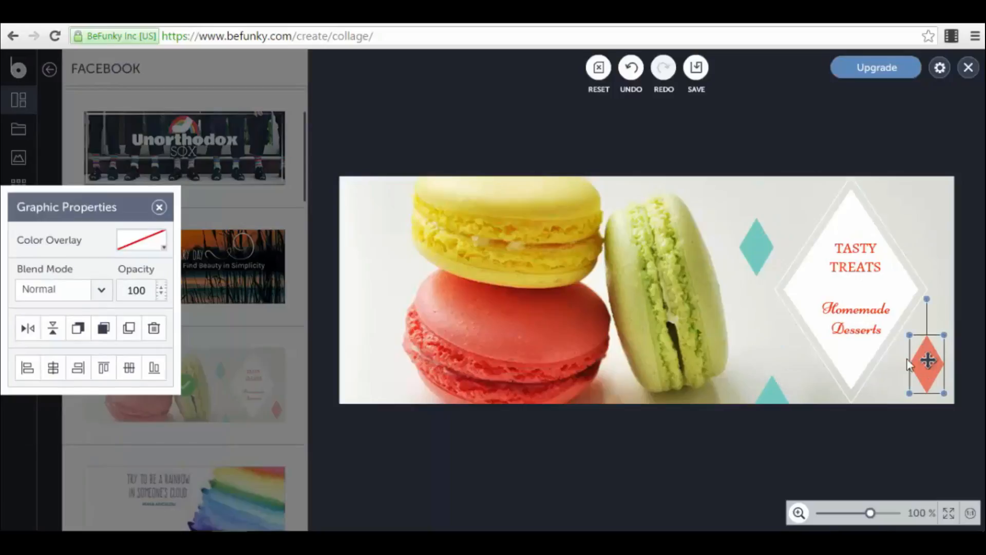
{"action": "left_click", "coordinate": [159, 208]}
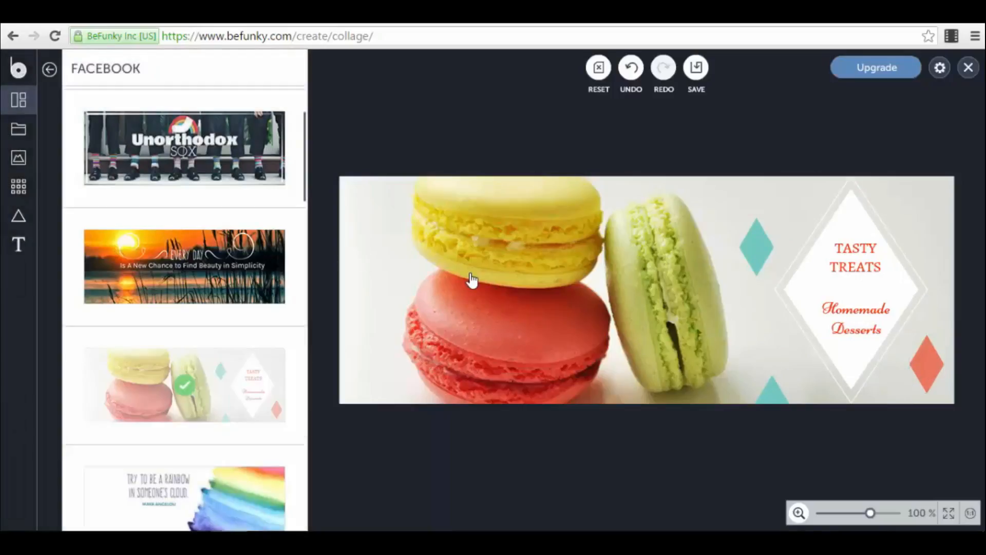
{"action": "left_click", "coordinate": [19, 129]}
{"action": "left_click", "coordinate": [20, 161]}
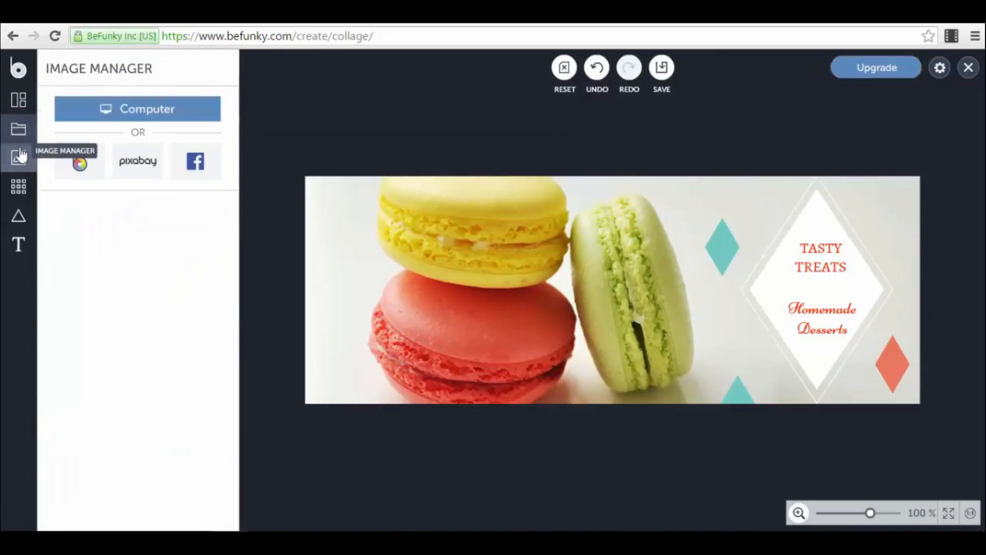
{"action": "left_click", "coordinate": [23, 186]}
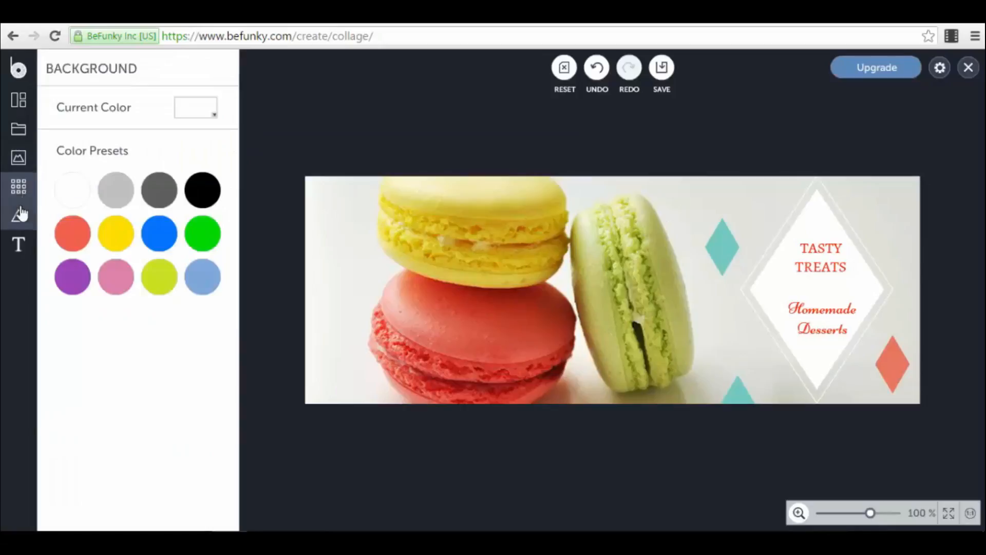
- Add the pink curly bracket line from the Lines design elements and place it along the cover's upper edge, above the white diamond
{"action": "left_click", "coordinate": [22, 215]}
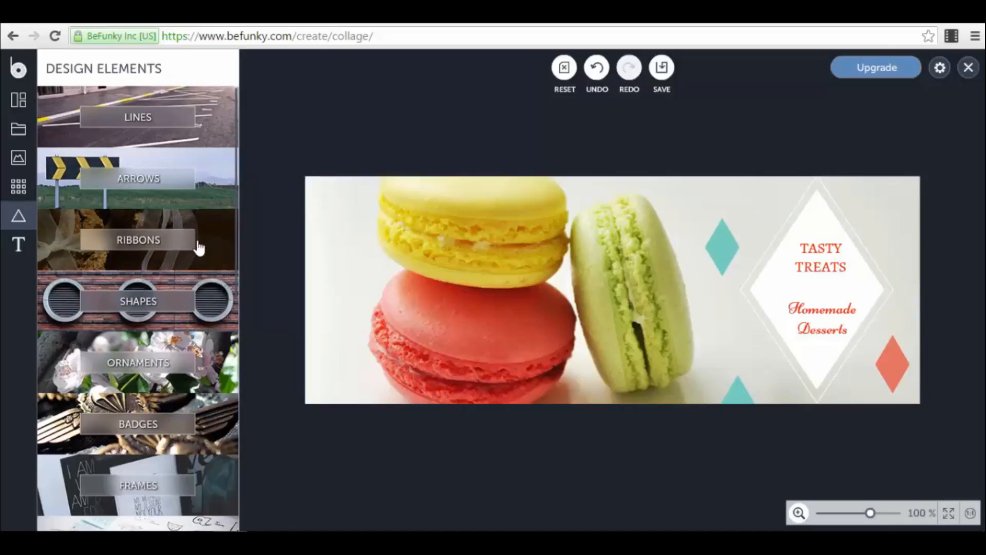
{"action": "left_click", "coordinate": [222, 128]}
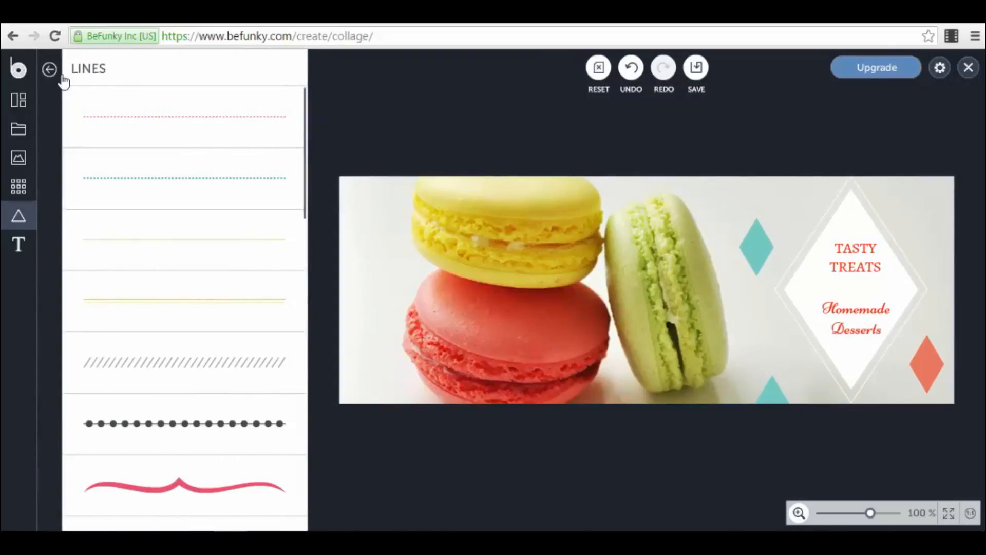
{"action": "left_click", "coordinate": [169, 496]}
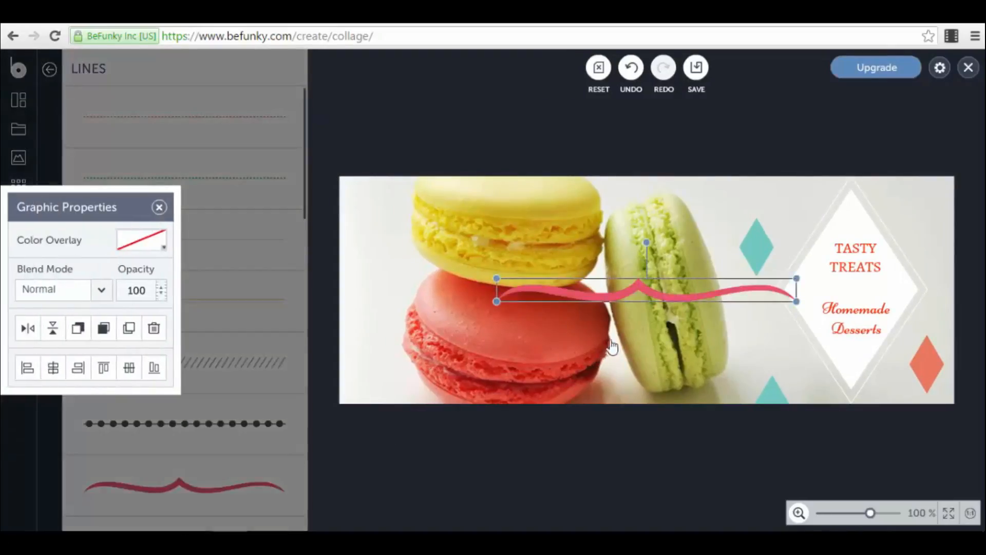
{"action": "mouse_move", "coordinate": [631, 299]}
{"action": "left_mouse_down"}
{"action": "mouse_move", "coordinate": [766, 205]}
{"action": "mouse_move", "coordinate": [773, 183]}
{"action": "mouse_move", "coordinate": [792, 191]}
{"action": "left_mouse_up"}
{"action": "left_click", "coordinate": [208, 121]}
{"action": "left_click", "coordinate": [51, 71]}
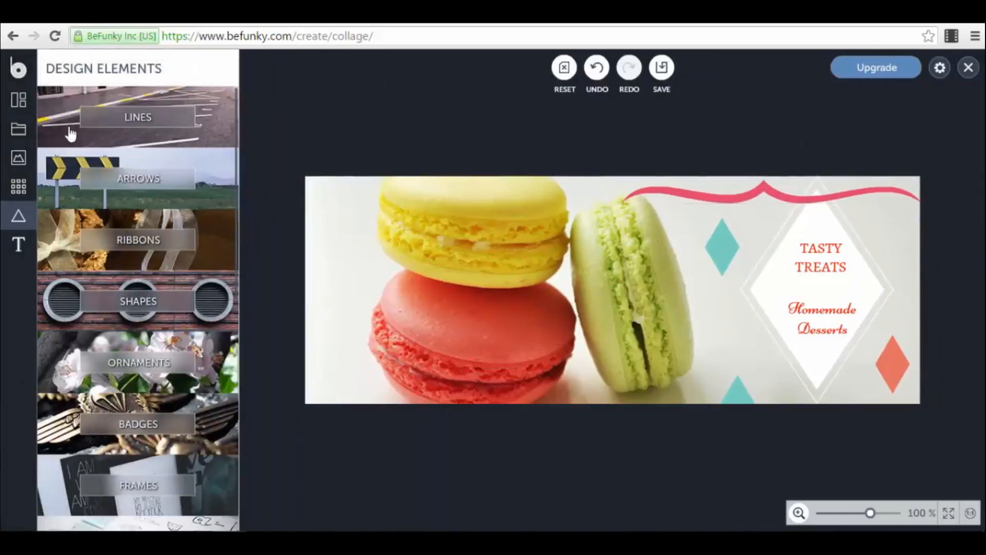
- Browse the Ribbons, Shapes and Badges collections among the design elements
{"action": "left_click", "coordinate": [139, 239]}
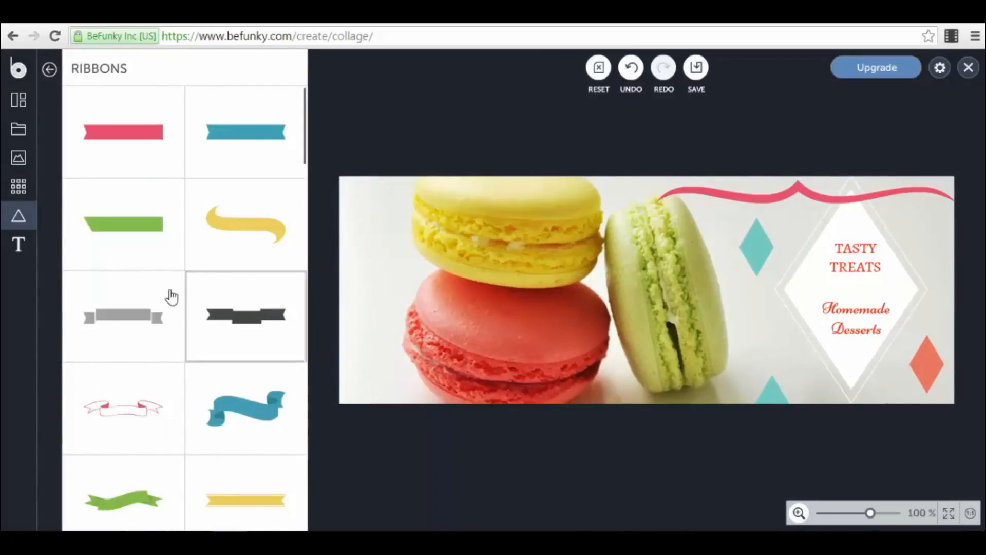
{"action": "scroll", "coordinate": [214, 341], "scroll_direction": "down", "scroll_amount": 3}
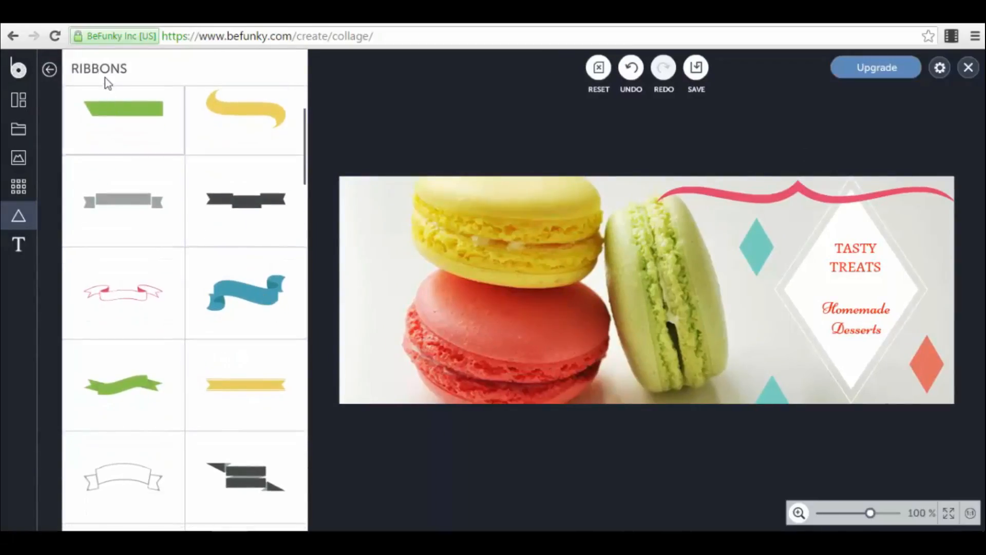
{"action": "left_click", "coordinate": [50, 69]}
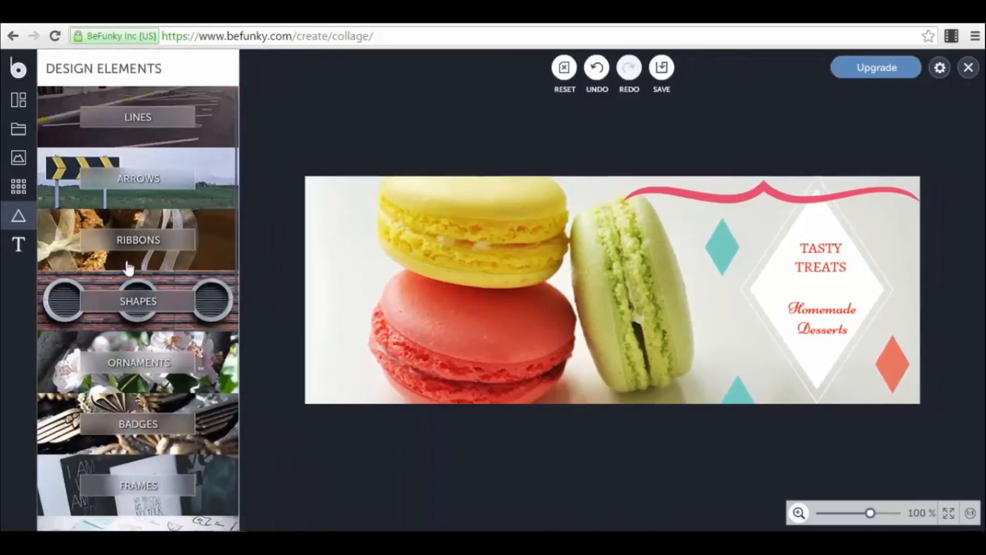
{"action": "left_click", "coordinate": [200, 316]}
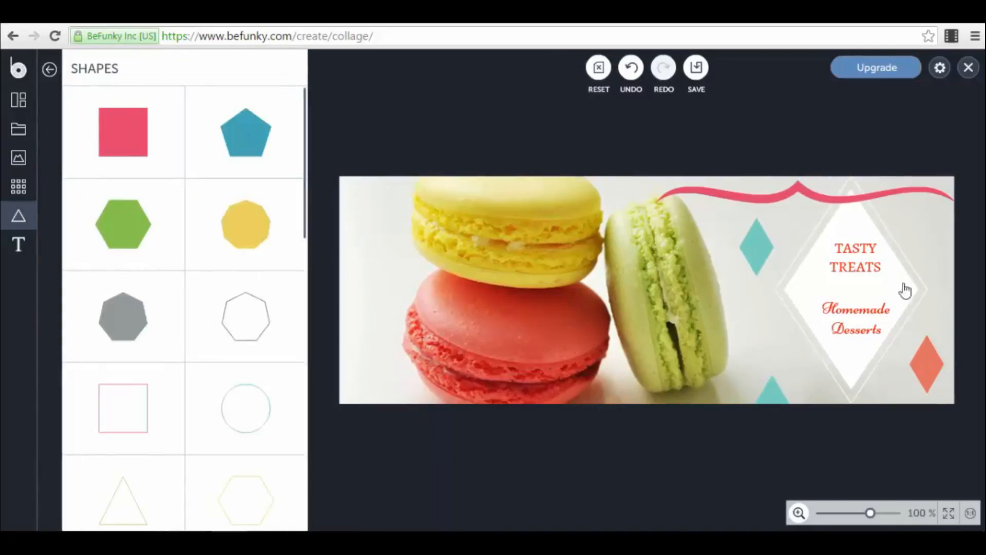
{"action": "left_click", "coordinate": [50, 70]}
{"action": "scroll", "coordinate": [134, 247], "scroll_direction": "down", "scroll_amount": 3}
{"action": "left_click", "coordinate": [207, 318]}
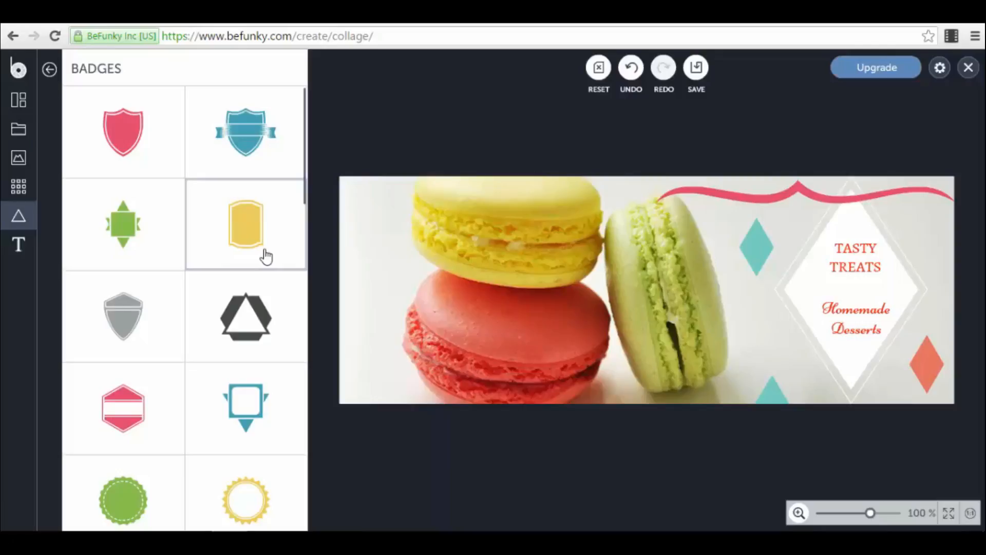
{"action": "scroll", "coordinate": [195, 275], "scroll_direction": "down", "scroll_amount": 3}
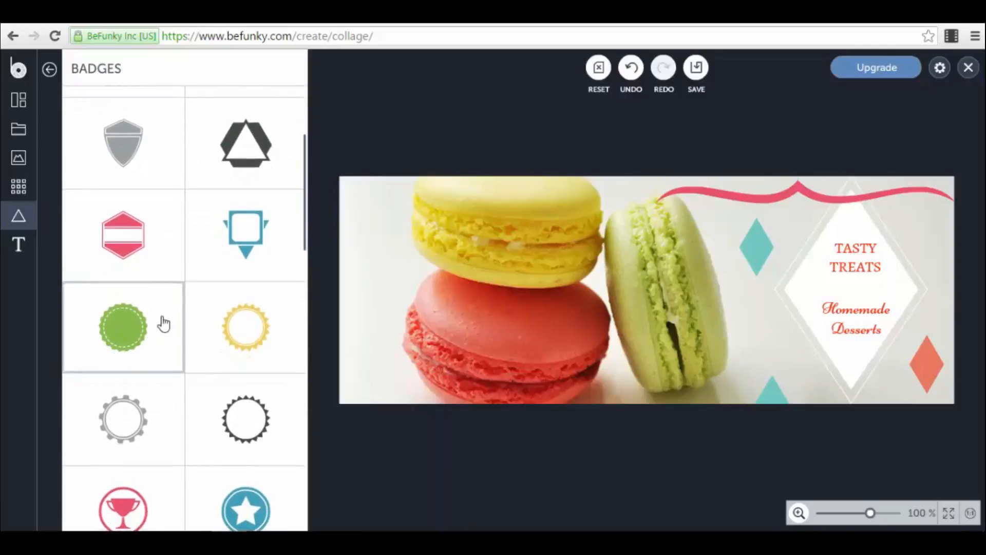
- Look through the rest of the Badges collection and the Frames collection among the design elements
{"action": "scroll", "coordinate": [137, 342], "scroll_direction": "down", "scroll_amount": 2}
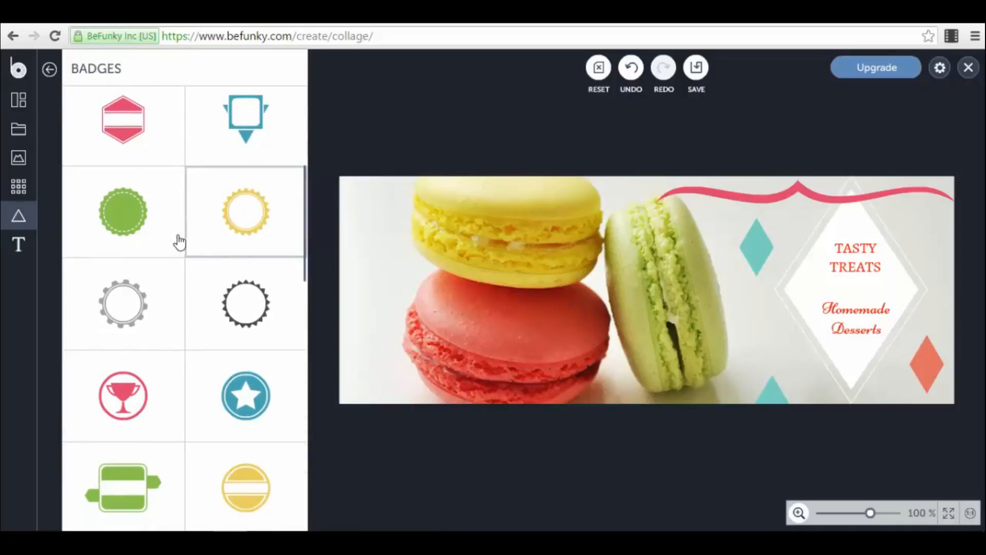
{"action": "scroll", "coordinate": [102, 170], "scroll_direction": "up", "scroll_amount": 3}
{"action": "left_click", "coordinate": [50, 69]}
{"action": "scroll", "coordinate": [133, 309], "scroll_direction": "down", "scroll_amount": 3}
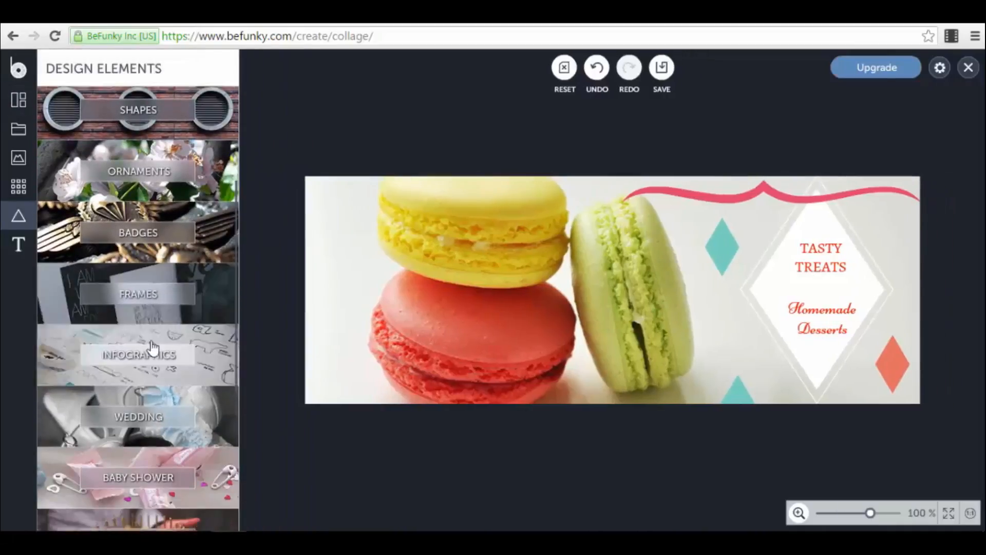
{"action": "left_click", "coordinate": [206, 271]}
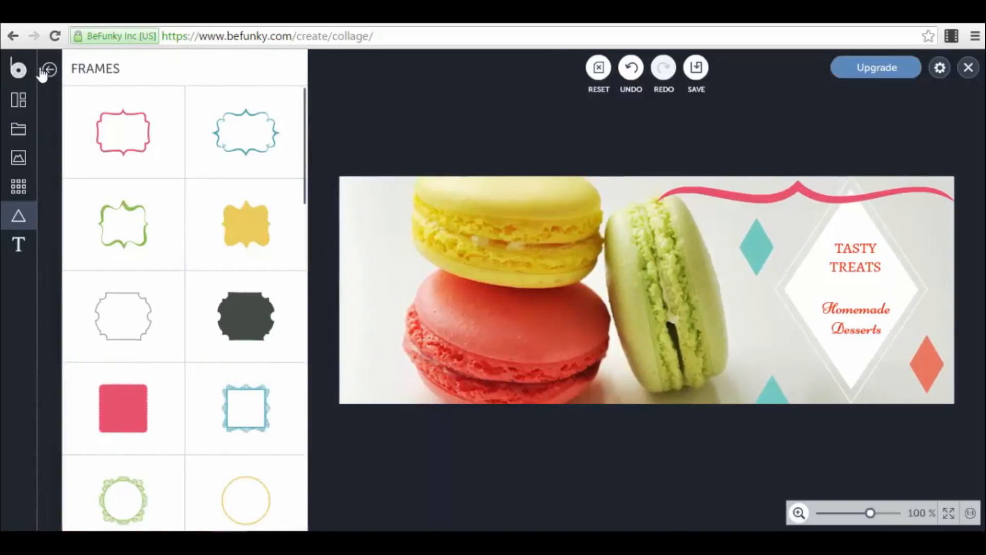
{"action": "left_click", "coordinate": [49, 70]}
- Browse the Social Media and Illustrations collections of design elements
{"action": "scroll", "coordinate": [206, 216], "scroll_direction": "down", "scroll_amount": 3}
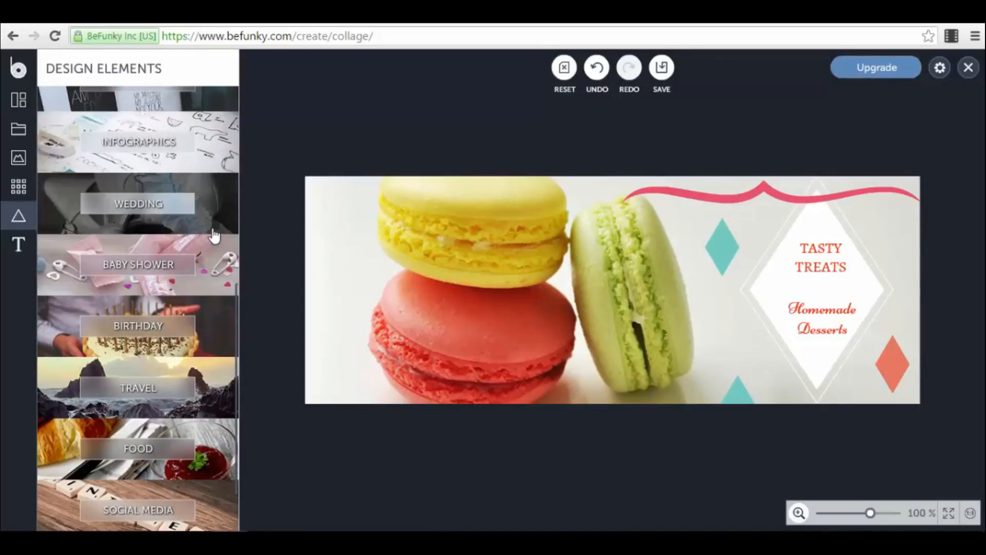
{"action": "scroll", "coordinate": [185, 329], "scroll_direction": "down", "scroll_amount": 1}
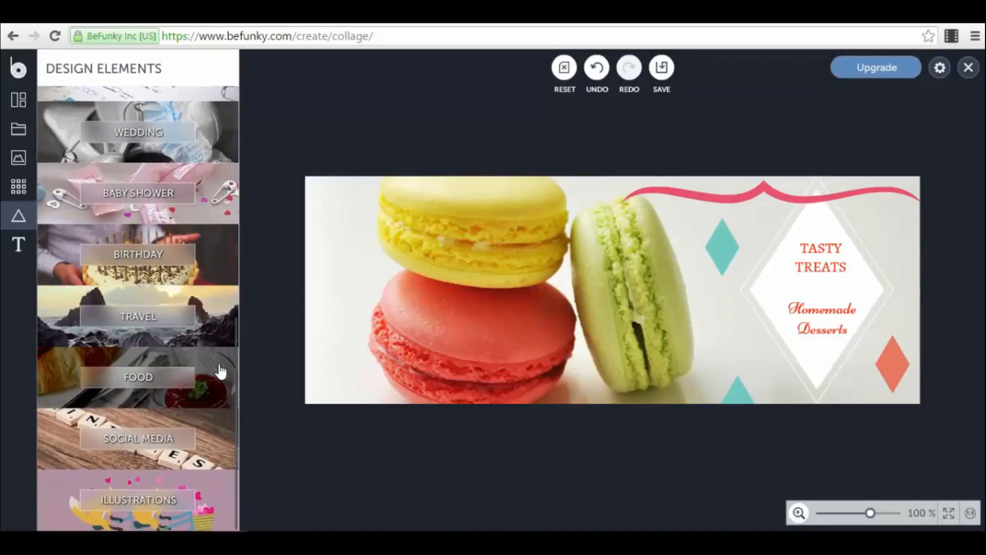
{"action": "left_click", "coordinate": [221, 450]}
{"action": "scroll", "coordinate": [260, 185], "scroll_direction": "down", "scroll_amount": 4}
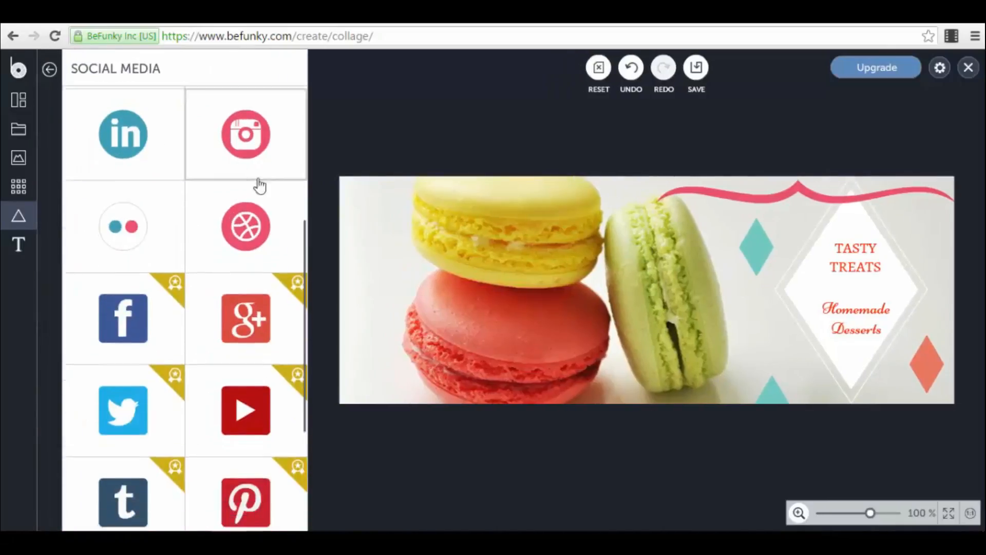
{"action": "scroll", "coordinate": [237, 174], "scroll_direction": "up", "scroll_amount": 4}
{"action": "left_click", "coordinate": [53, 70]}
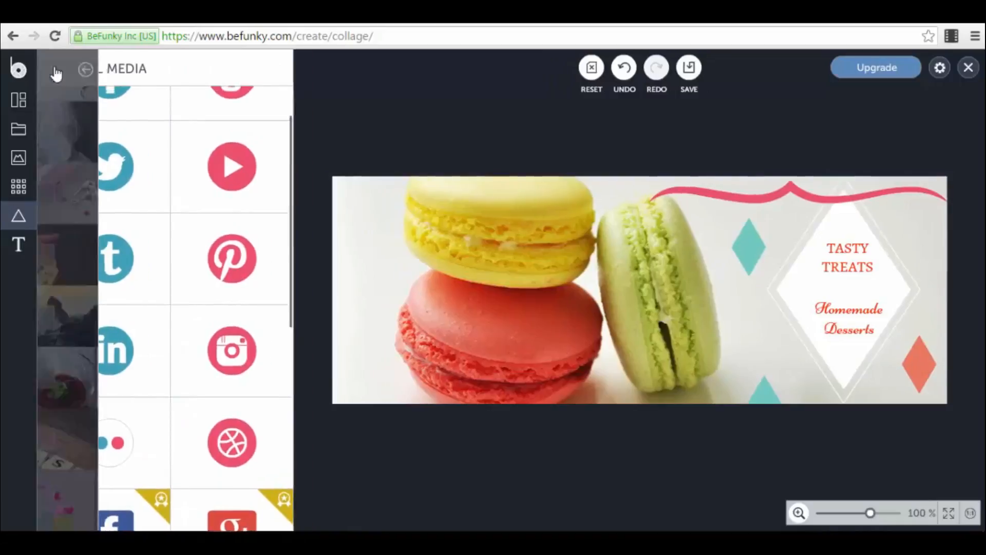
{"action": "left_click", "coordinate": [211, 487]}
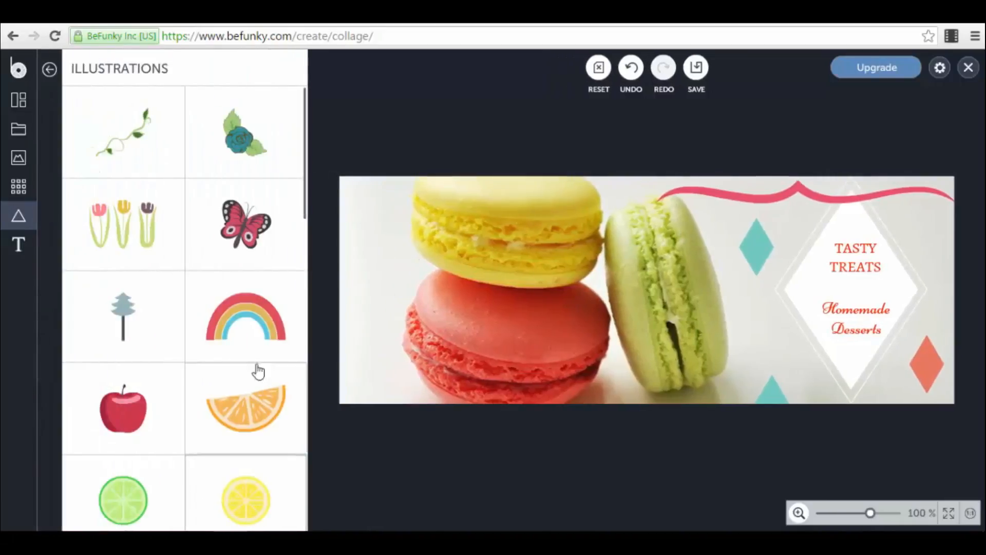
{"action": "scroll", "coordinate": [267, 327], "scroll_direction": "down", "scroll_amount": 3}
{"action": "scroll", "coordinate": [159, 171], "scroll_direction": "up", "scroll_amount": 5}
{"action": "left_click", "coordinate": [49, 68]}
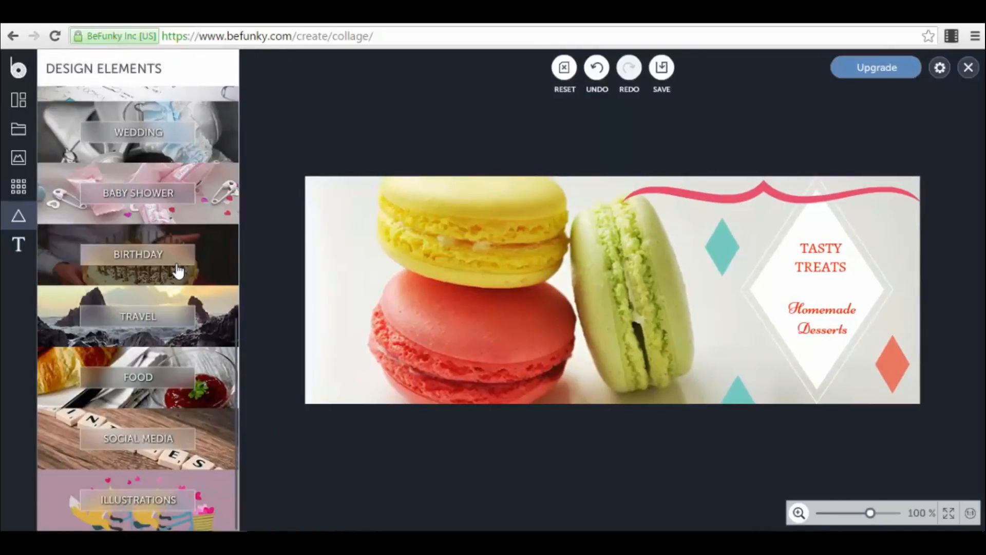
- Add a default text block to the cover and place it along the lower edge, over the red macaron
{"action": "left_click", "coordinate": [19, 248]}
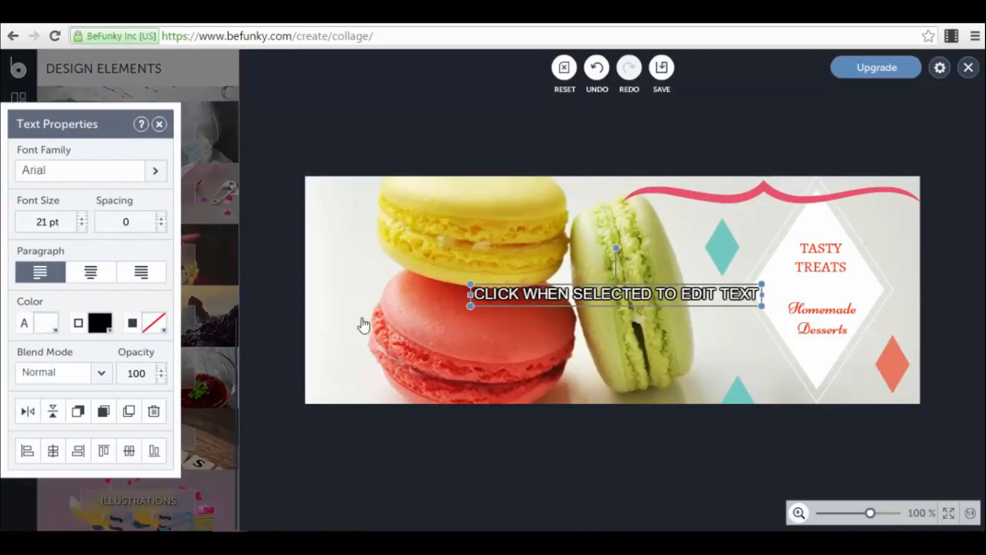
{"action": "left_click_drag", "start_coordinate": [543, 291], "coordinate": [430, 377]}
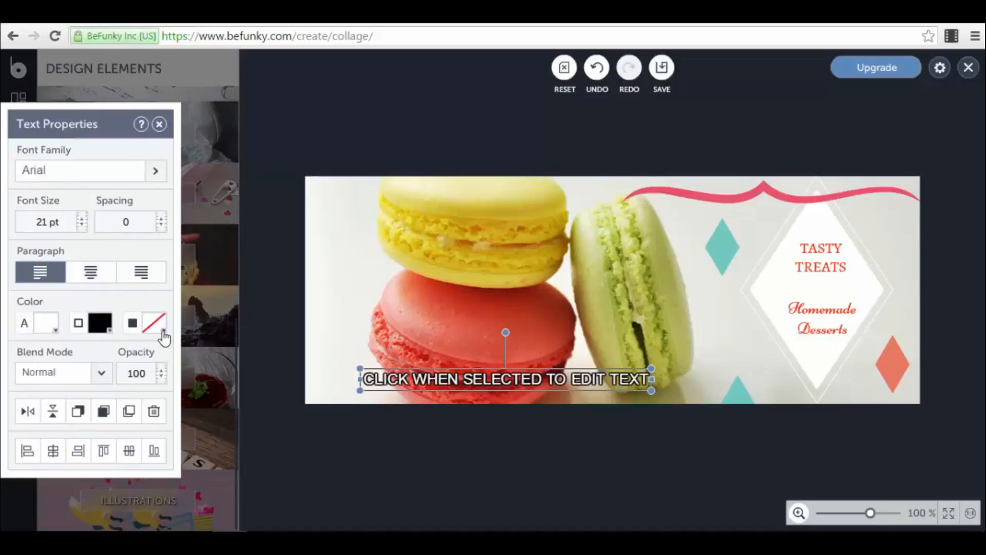
{"action": "left_click", "coordinate": [251, 306]}
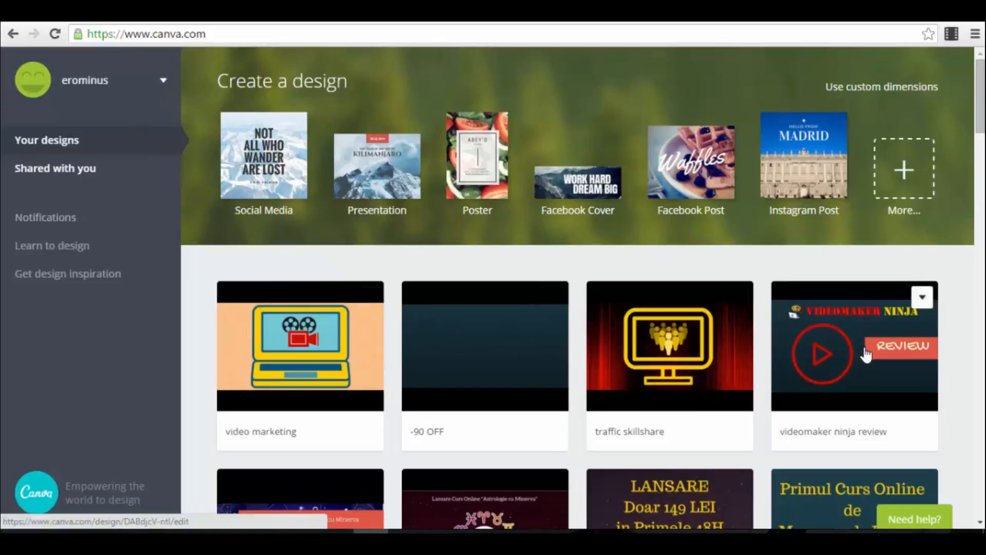
- Switch to Canva and look through the saved designs listed on its home page
{"action": "scroll", "coordinate": [868, 354], "scroll_direction": "down", "scroll_amount": 14}
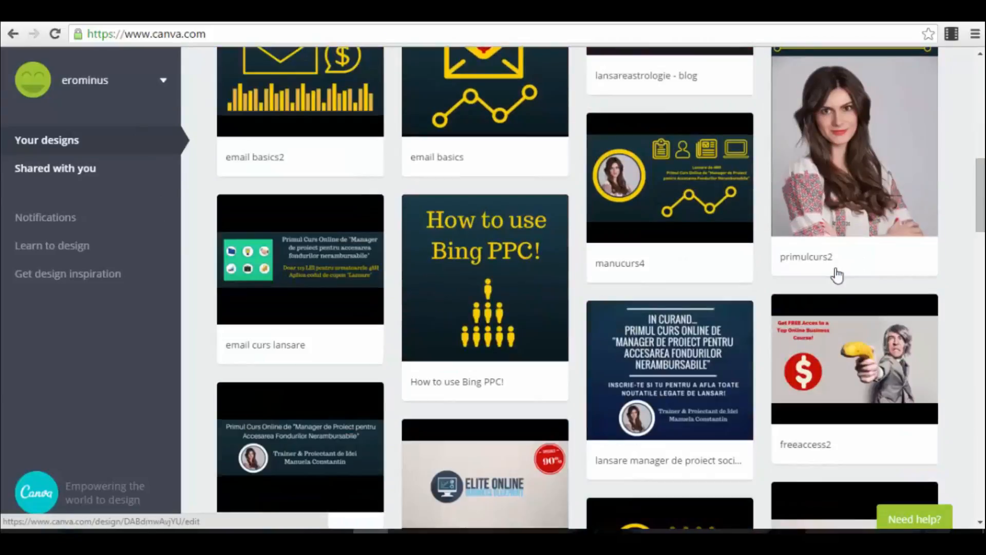
{"action": "scroll", "coordinate": [837, 276], "scroll_direction": "down", "scroll_amount": 15}
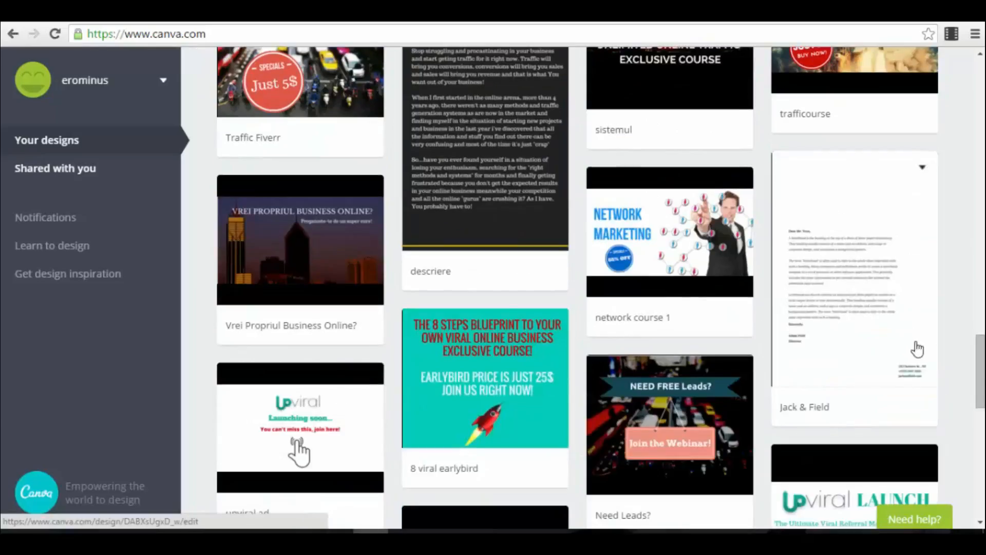
{"action": "scroll", "coordinate": [917, 349], "scroll_direction": "down", "scroll_amount": 5}
{"action": "scroll", "coordinate": [917, 349], "scroll_direction": "down", "scroll_amount": 10}
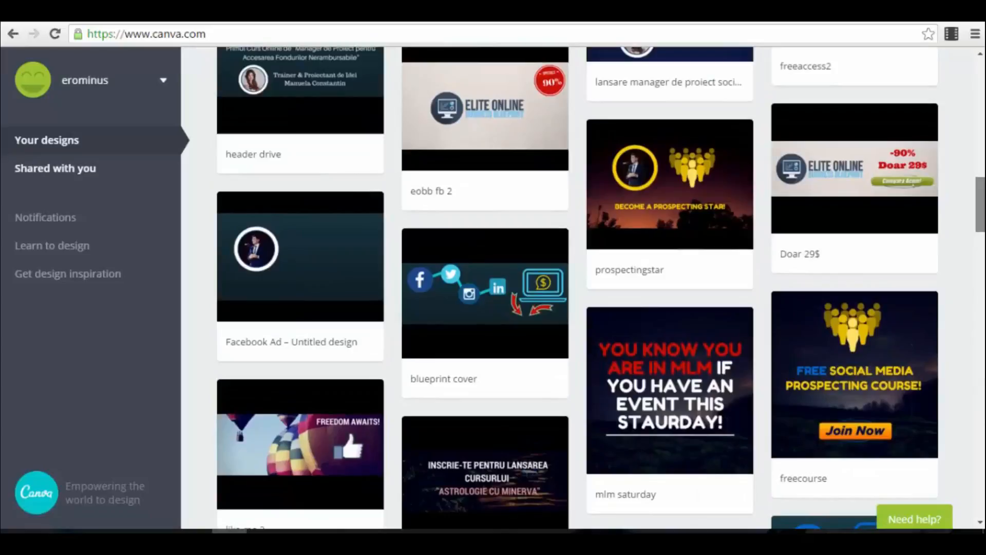
{"action": "scroll", "coordinate": [851, 282], "scroll_direction": "up", "scroll_amount": 20}
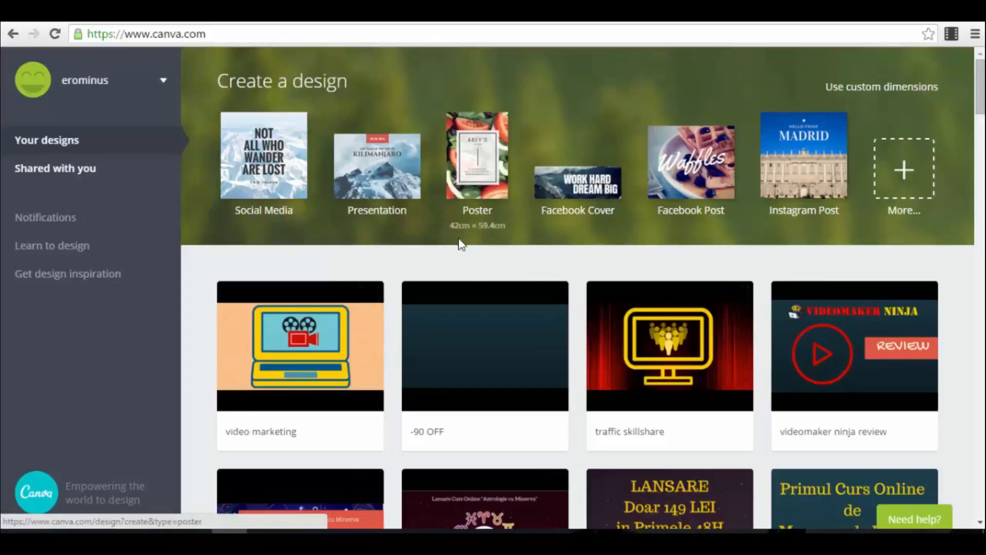
{"action": "left_click", "coordinate": [369, 298]}
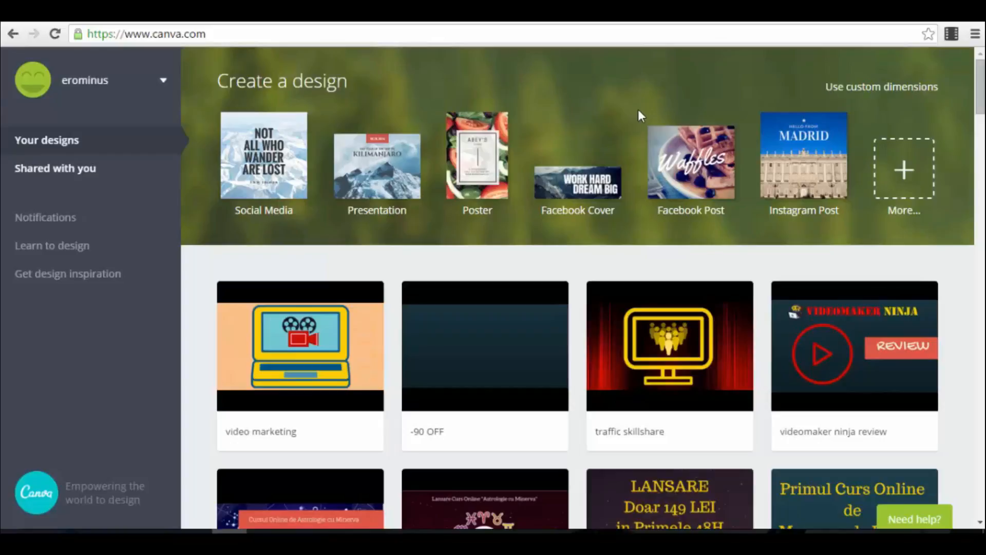
- Show the full list of design types and create a new Facebook Ad design from the Ads category
{"action": "left_click", "coordinate": [906, 171]}
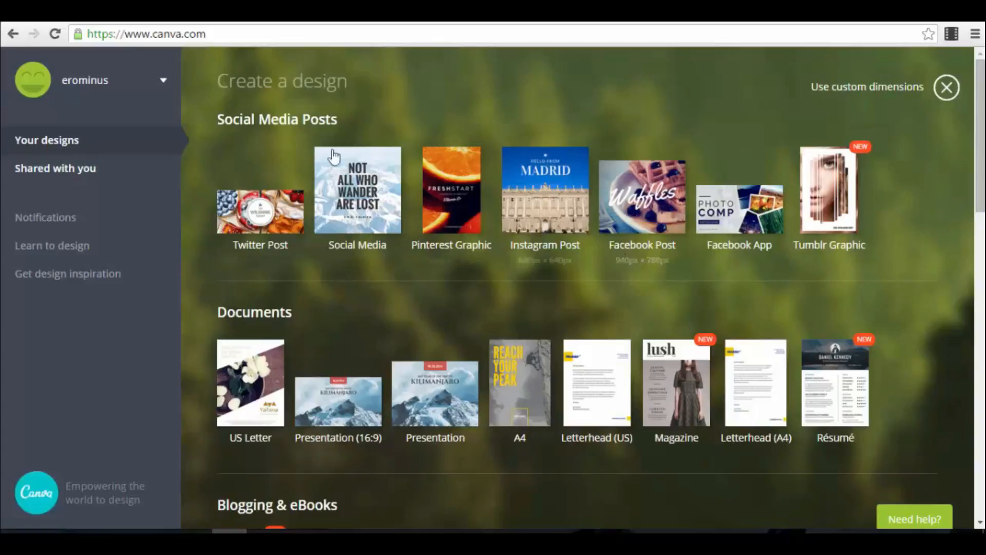
{"action": "scroll", "coordinate": [447, 170], "scroll_direction": "down", "scroll_amount": 1}
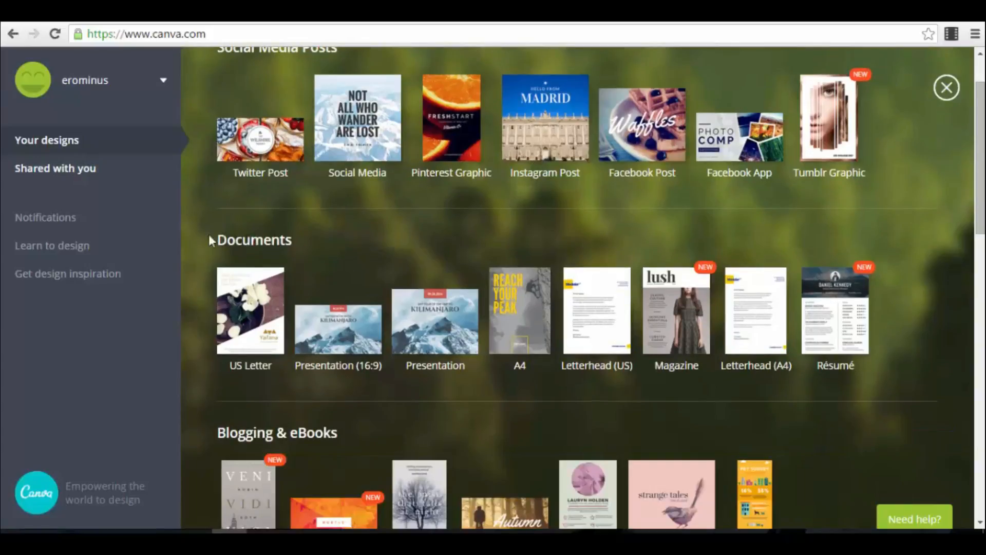
{"action": "scroll", "coordinate": [278, 269], "scroll_direction": "down", "scroll_amount": 2}
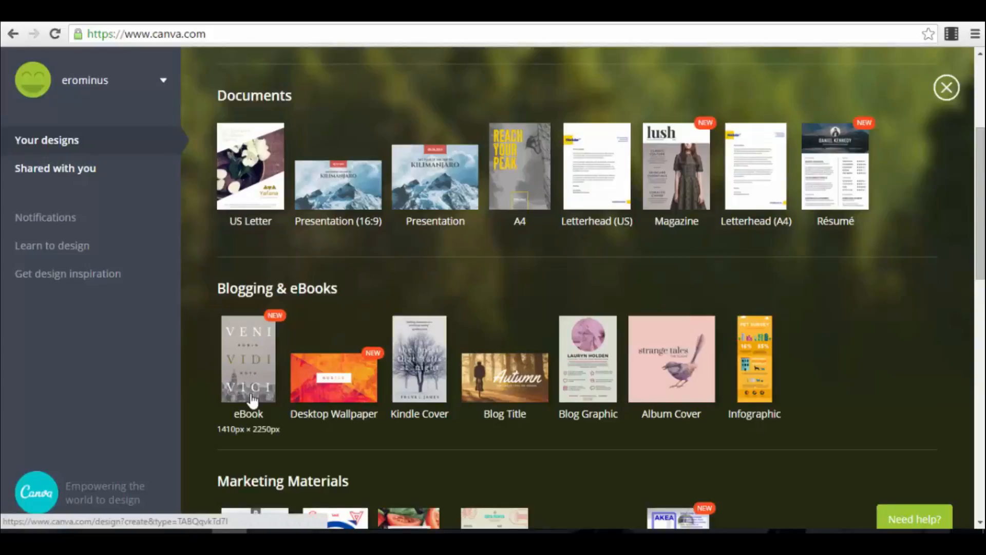
{"action": "scroll", "coordinate": [282, 396], "scroll_direction": "down", "scroll_amount": 3}
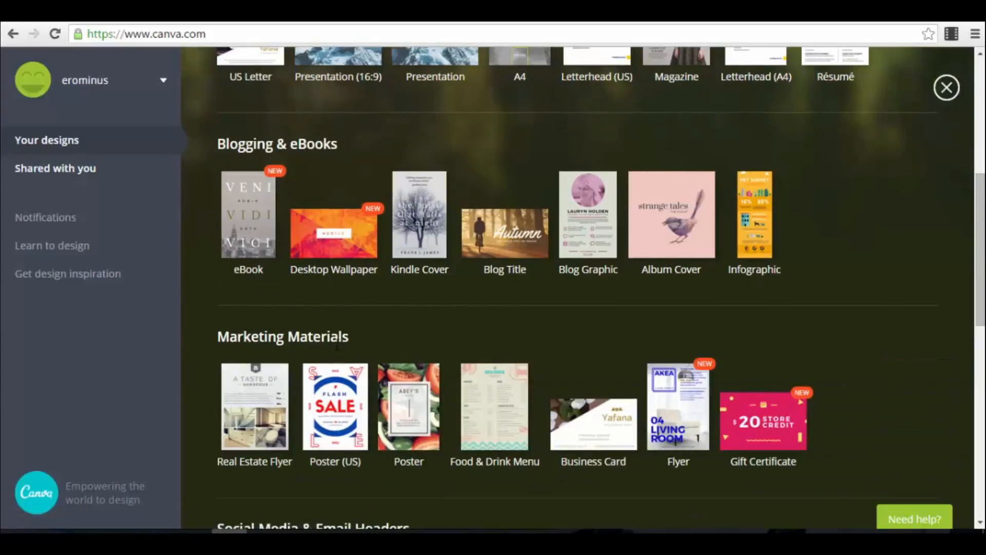
{"action": "scroll", "coordinate": [338, 346], "scroll_direction": "down", "scroll_amount": 3}
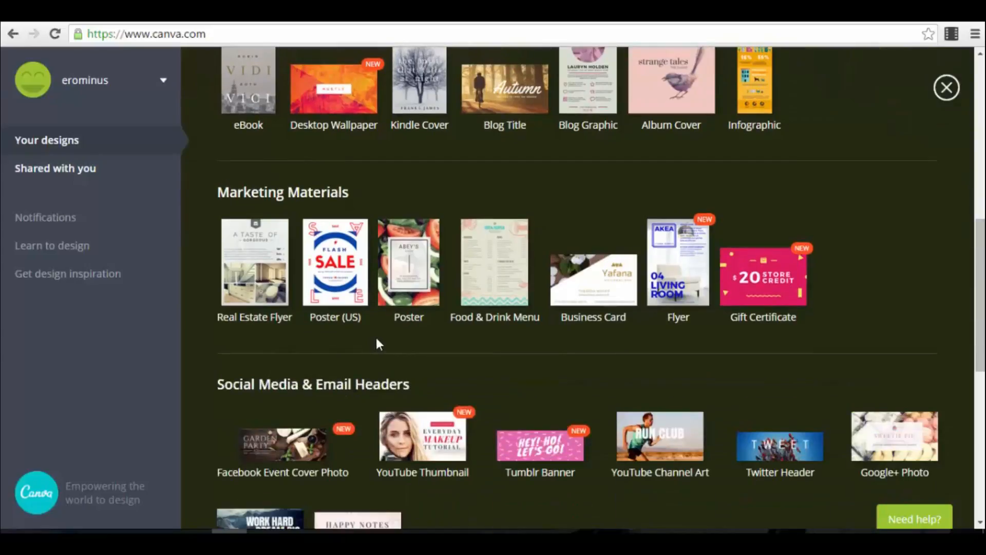
{"action": "scroll", "coordinate": [377, 344], "scroll_direction": "down", "scroll_amount": 2}
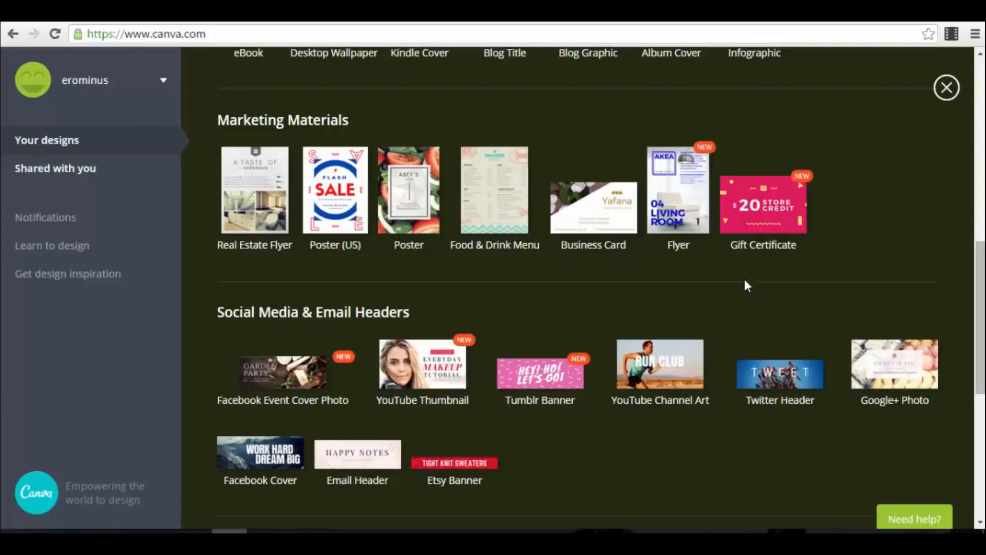
{"action": "scroll", "coordinate": [745, 282], "scroll_direction": "down", "scroll_amount": 4}
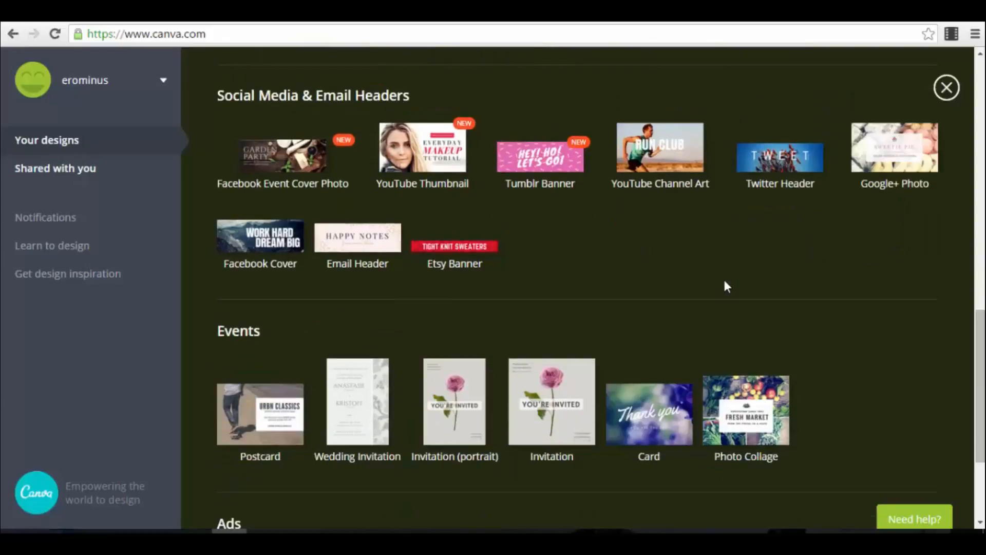
{"action": "scroll", "coordinate": [730, 288], "scroll_direction": "down", "scroll_amount": 3}
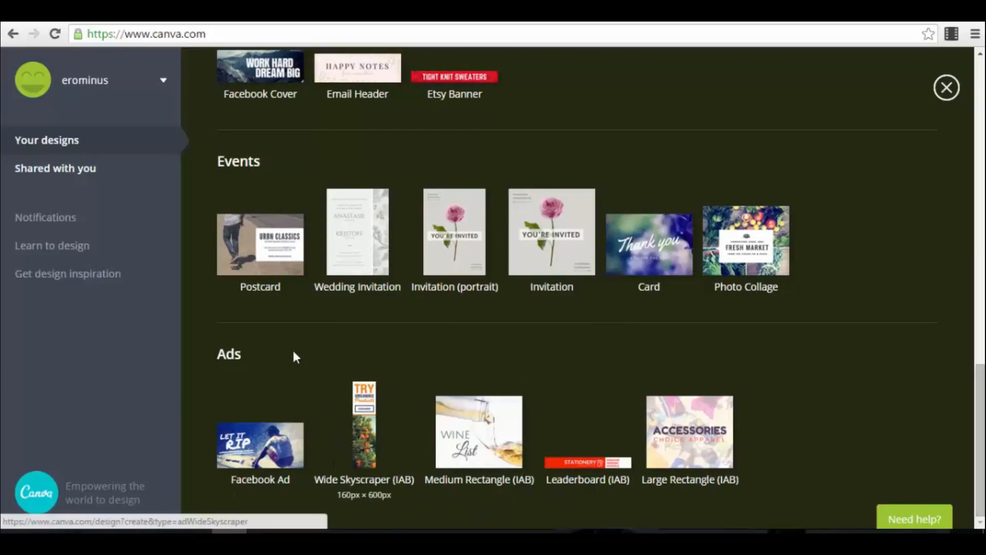
{"action": "left_click", "coordinate": [260, 451]}
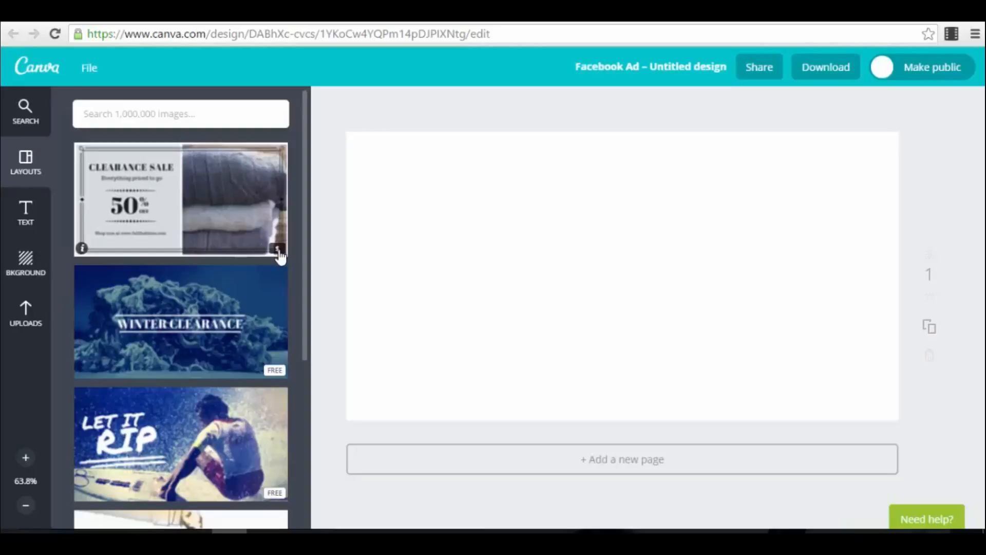
- Apply the free Wine List layout to the blank Facebook ad
{"action": "scroll", "coordinate": [276, 255], "scroll_direction": "down", "scroll_amount": 2}
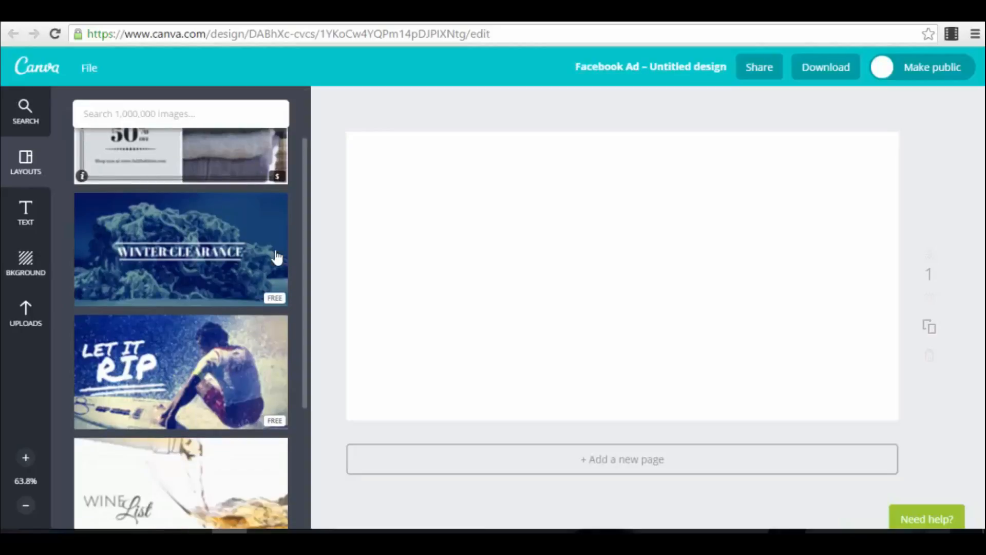
{"action": "scroll", "coordinate": [218, 388], "scroll_direction": "down", "scroll_amount": 2}
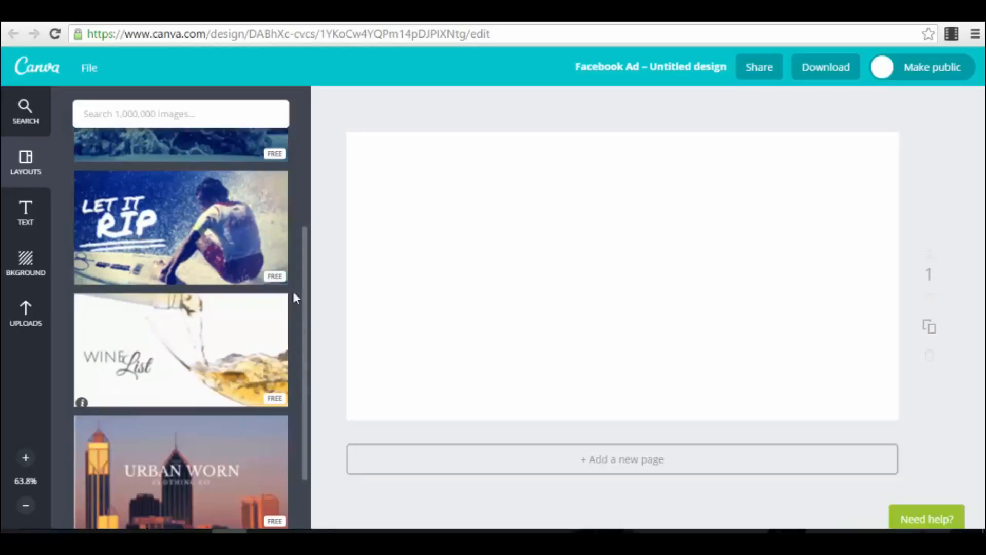
{"action": "scroll", "coordinate": [246, 375], "scroll_direction": "down", "scroll_amount": 1}
{"action": "scroll", "coordinate": [207, 257], "scroll_direction": "down", "scroll_amount": 2}
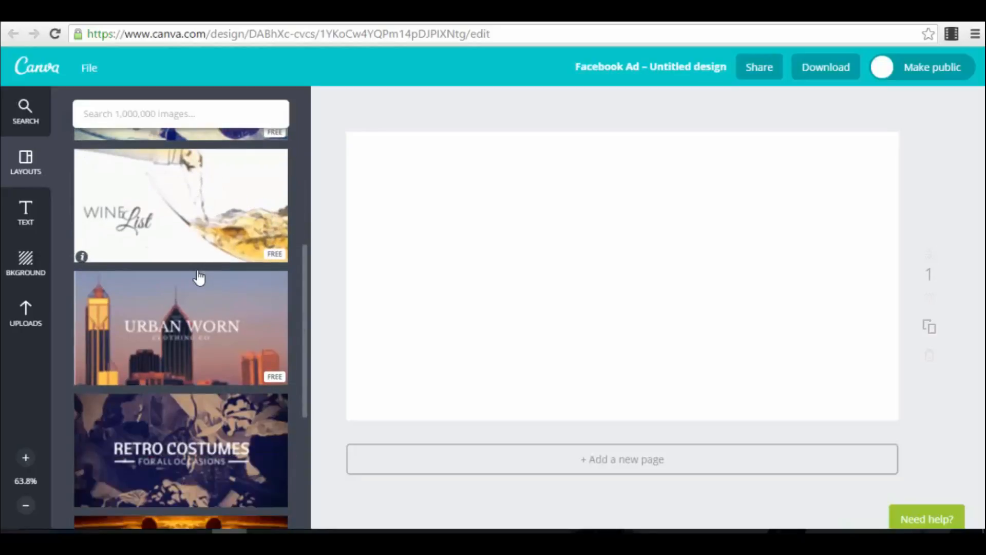
{"action": "left_click", "coordinate": [255, 235]}
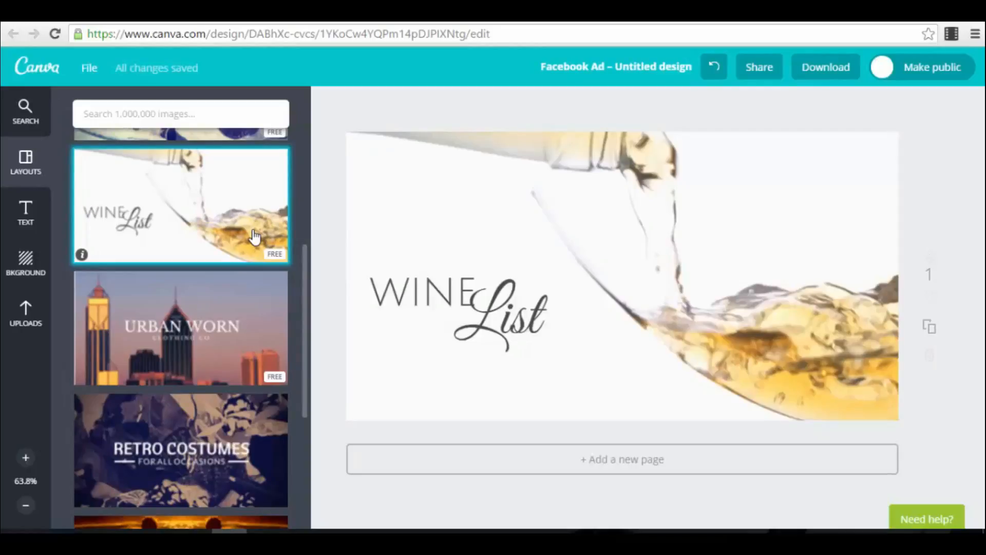
- Select the word WINE in the ad and examine its additional text formatting options
{"action": "left_click", "coordinate": [427, 293]}
{"action": "left_click_drag", "start_coordinate": [378, 294], "coordinate": [475, 294]}
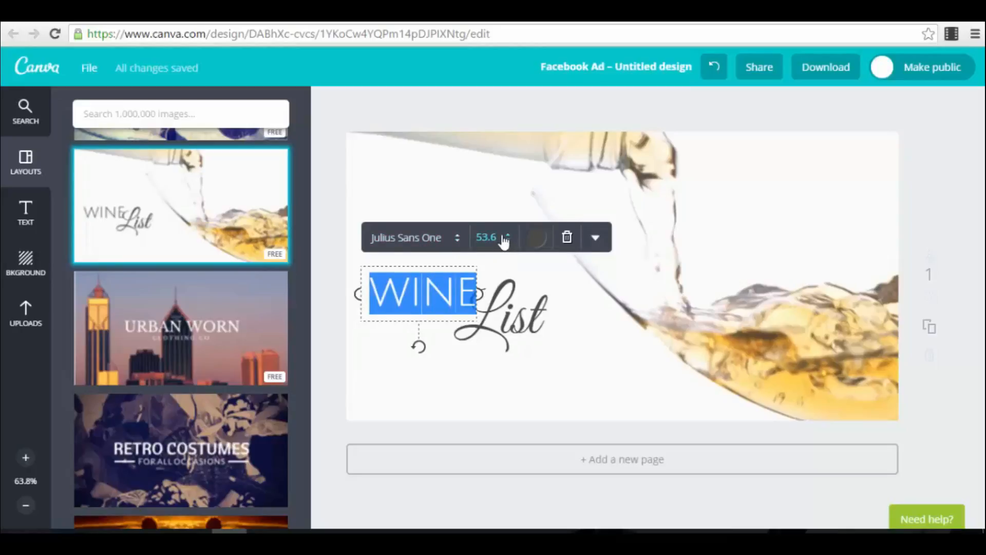
{"action": "left_click", "coordinate": [596, 239]}
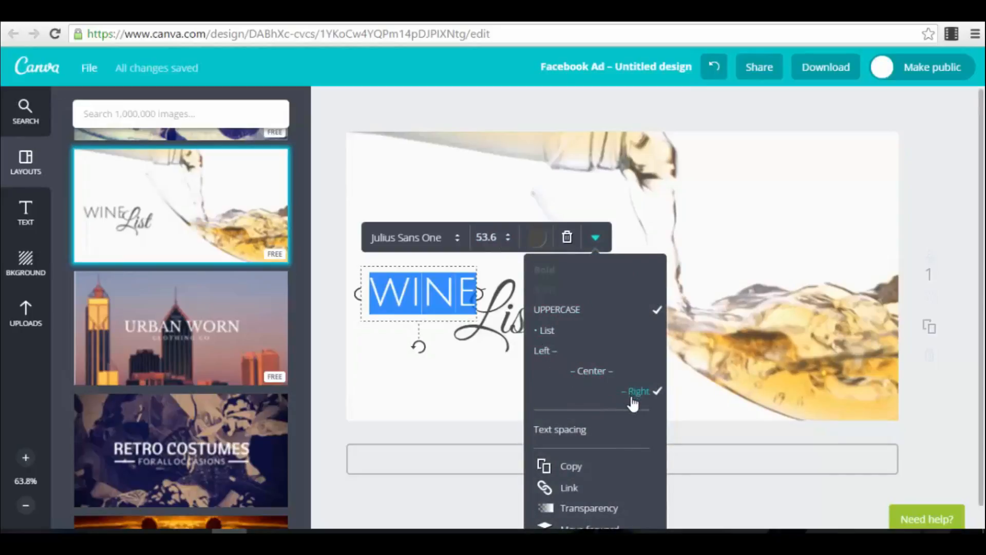
{"action": "scroll", "coordinate": [624, 410], "scroll_direction": "down", "scroll_amount": 1}
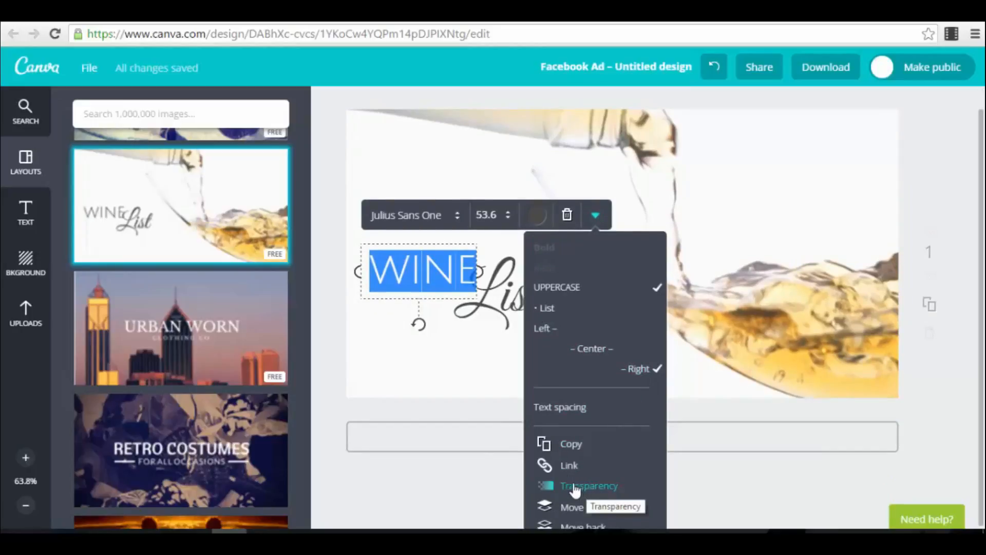
- Inspect the editing options of the script List text and of the wine background photo
{"action": "left_click", "coordinate": [494, 312]}
{"action": "left_click", "coordinate": [524, 326]}
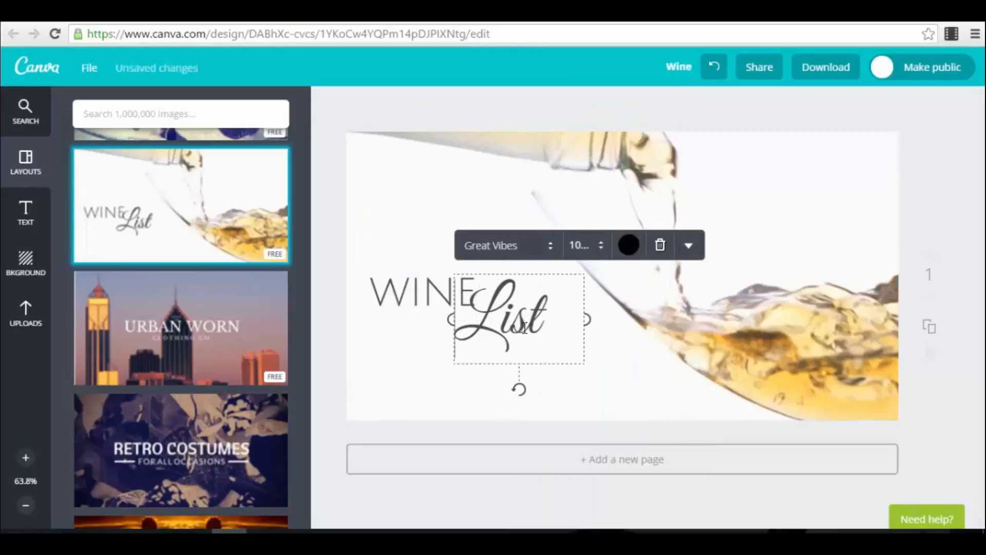
{"action": "left_click", "coordinate": [623, 387]}
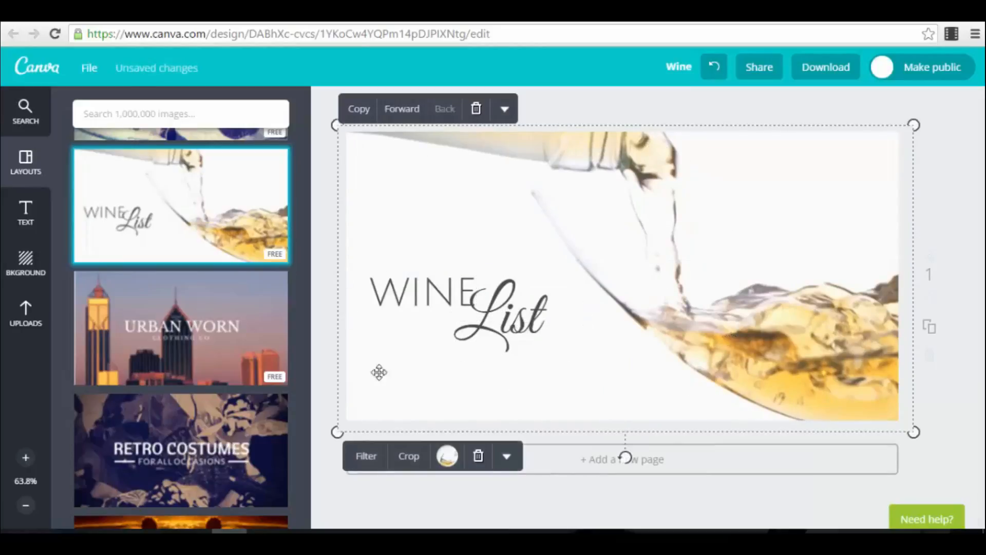
- Apply the Retro filter to the wine background photo
{"action": "left_click", "coordinate": [366, 457]}
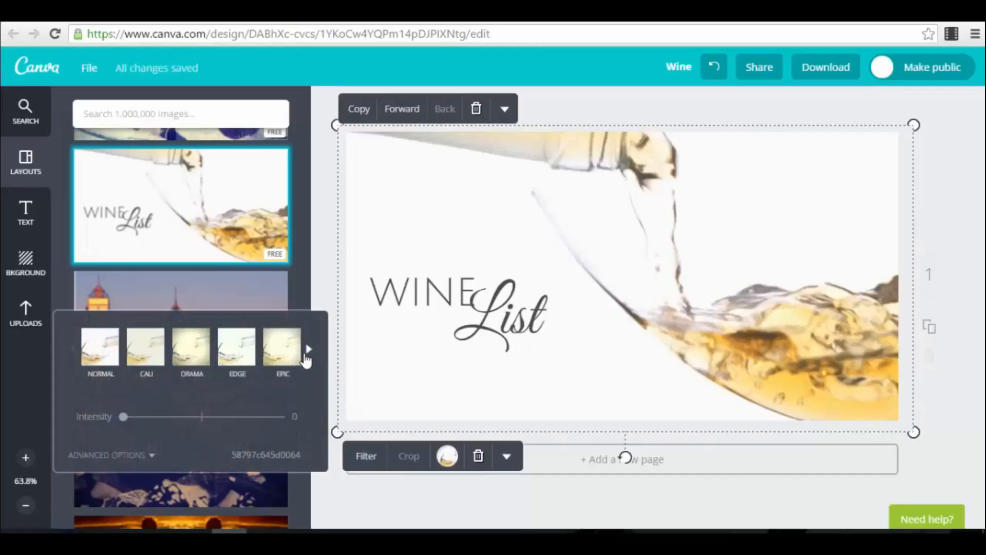
{"action": "left_click", "coordinate": [309, 349]}
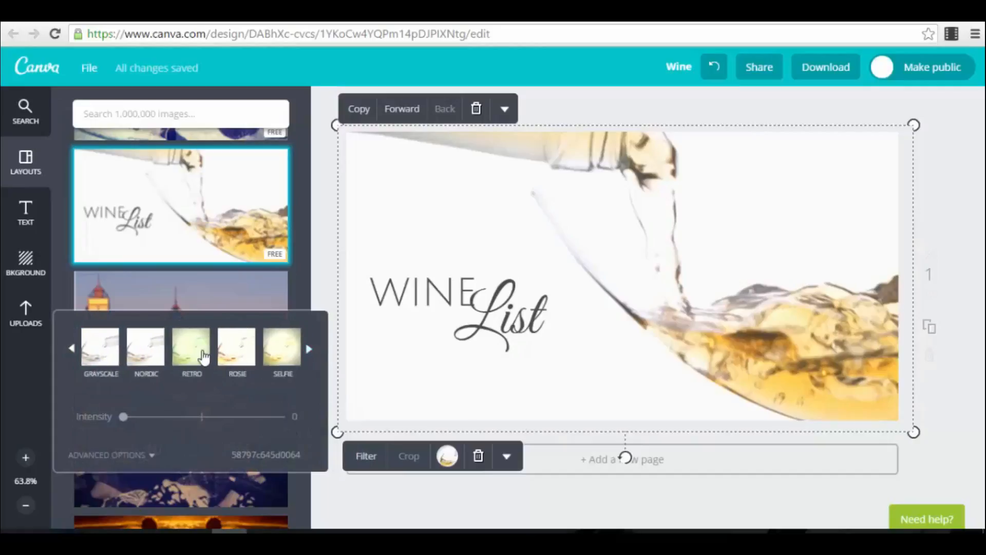
{"action": "left_click", "coordinate": [198, 348]}
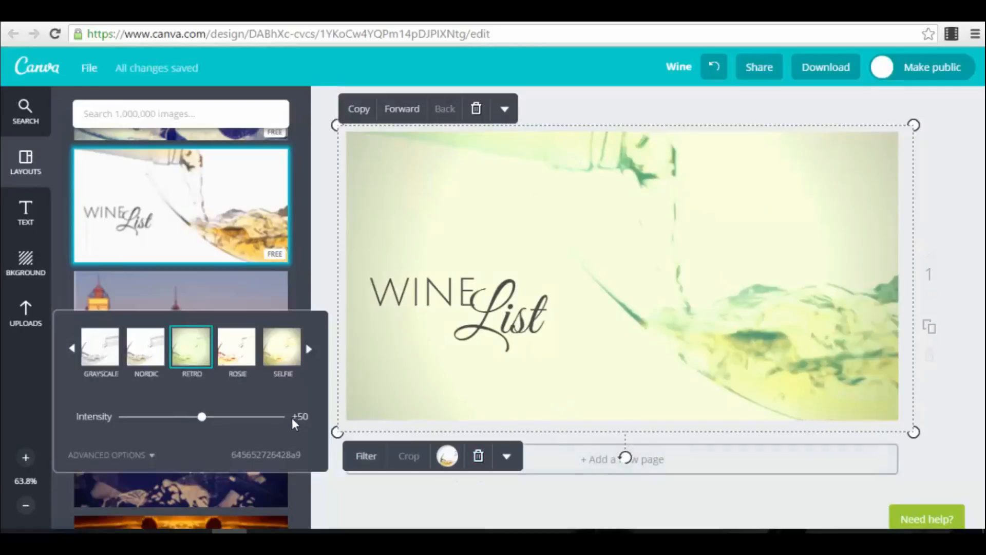
- Set the background photo's Vignette to +93 and Blur to +22 in the advanced filter options
{"action": "left_click", "coordinate": [149, 456]}
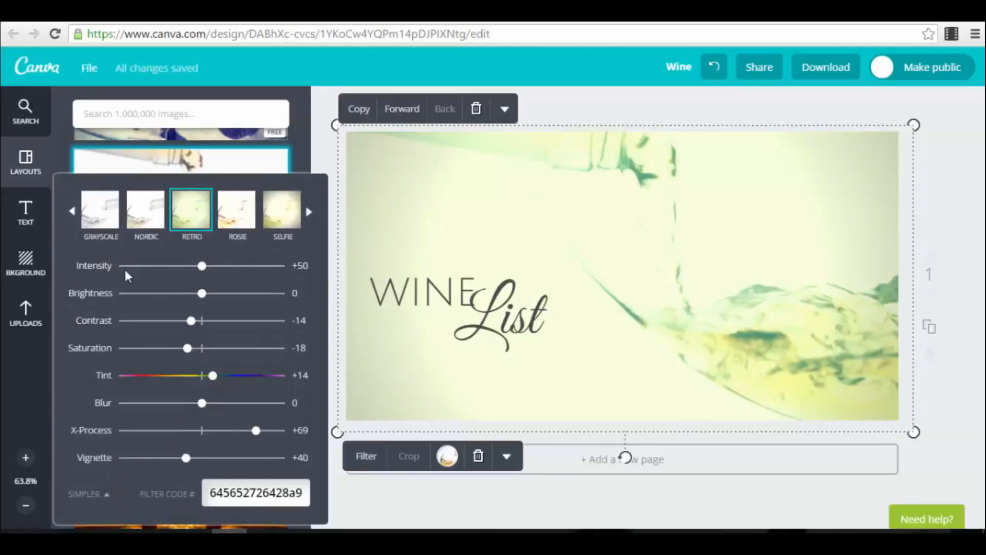
{"action": "left_click_drag", "start_coordinate": [188, 465], "coordinate": [272, 467]}
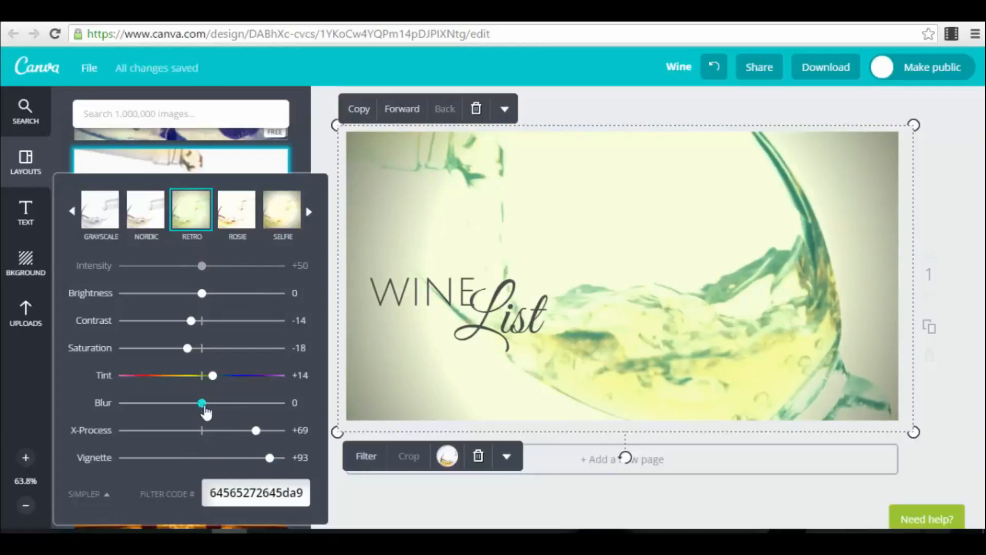
{"action": "mouse_move", "coordinate": [205, 413]}
{"action": "left_mouse_down"}
{"action": "mouse_move", "coordinate": [247, 414]}
{"action": "mouse_move", "coordinate": [222, 415]}
{"action": "left_mouse_up"}
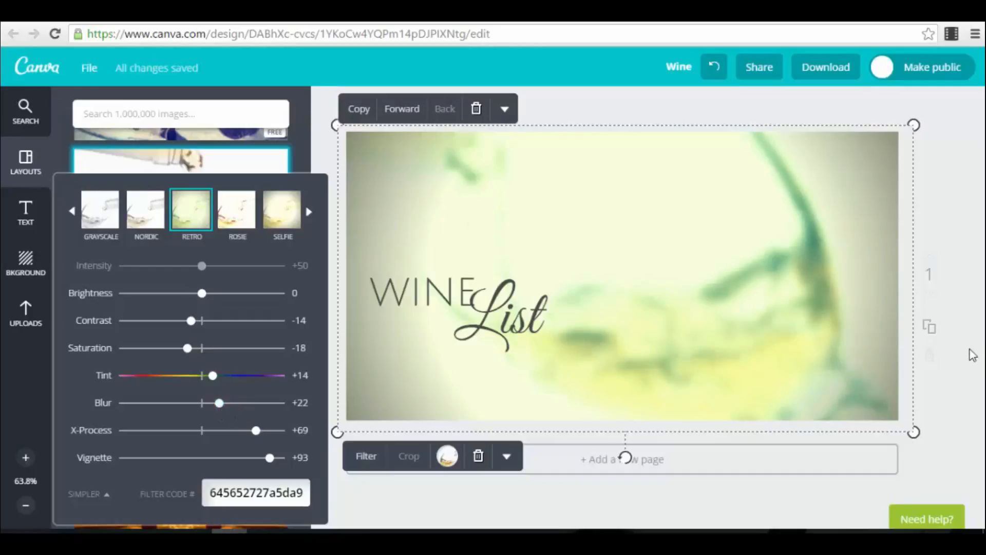
{"action": "left_click", "coordinate": [531, 476]}
- Inspect the background photo's flip options, colour swatches and custom colour wheel
{"action": "left_click", "coordinate": [709, 288]}
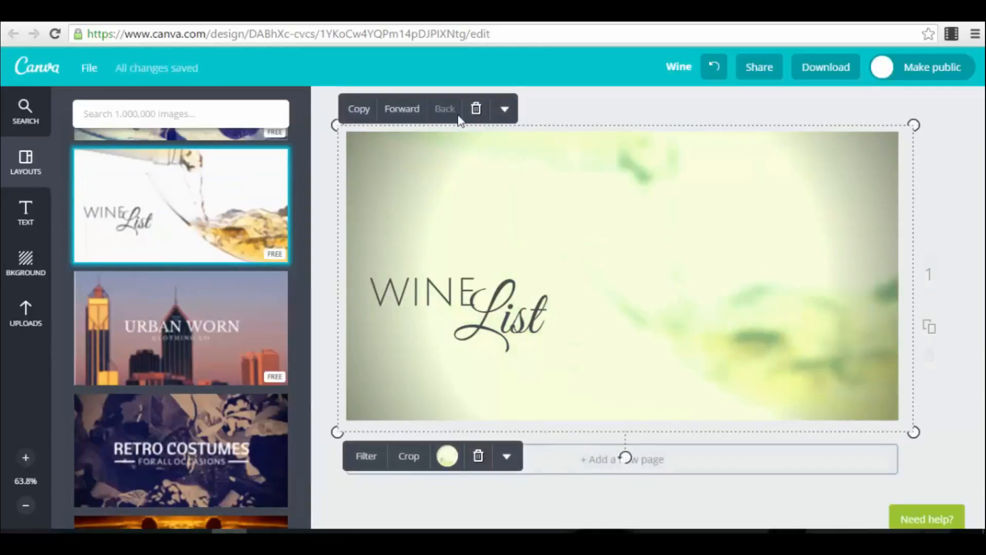
{"action": "left_click", "coordinate": [508, 459]}
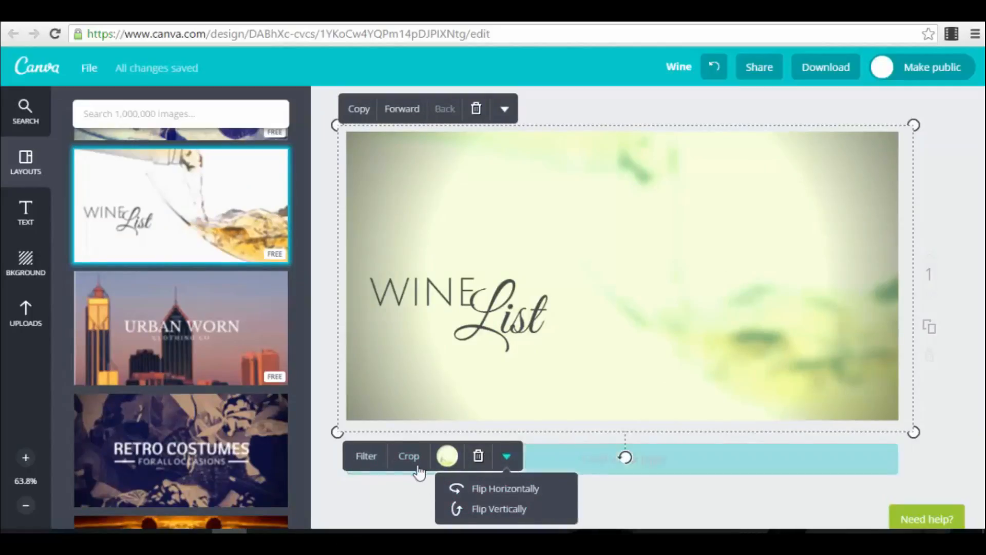
{"action": "left_click", "coordinate": [447, 456]}
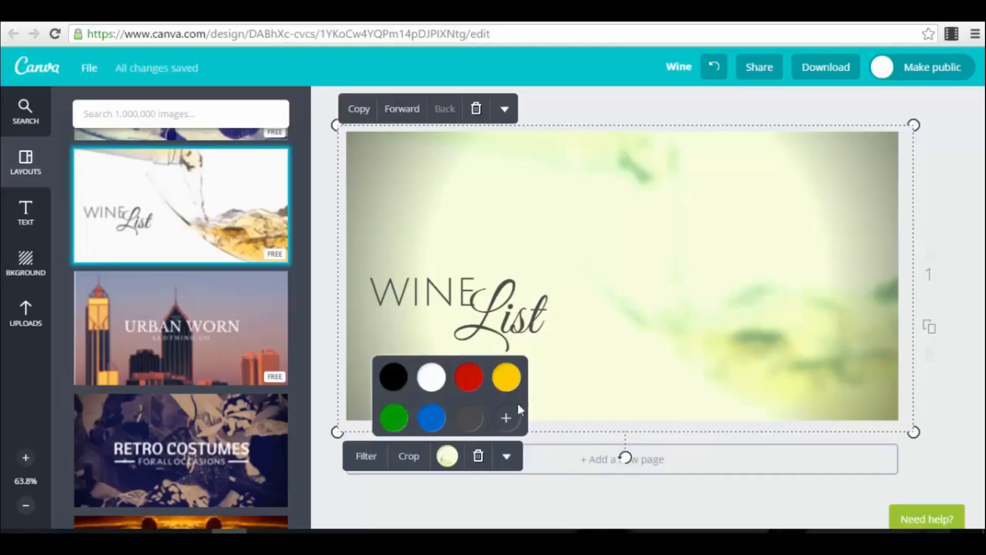
{"action": "left_click", "coordinate": [514, 422]}
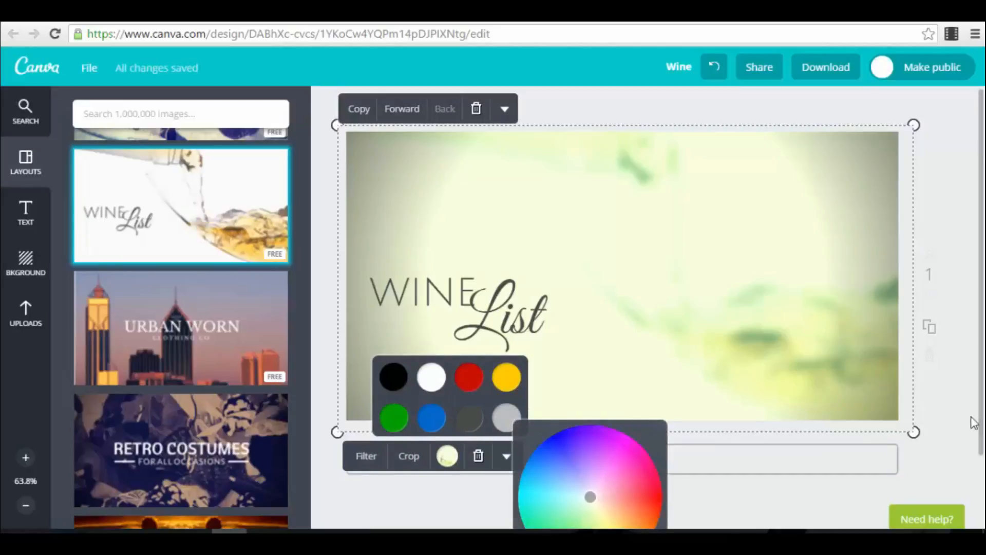
{"action": "left_click", "coordinate": [929, 424]}
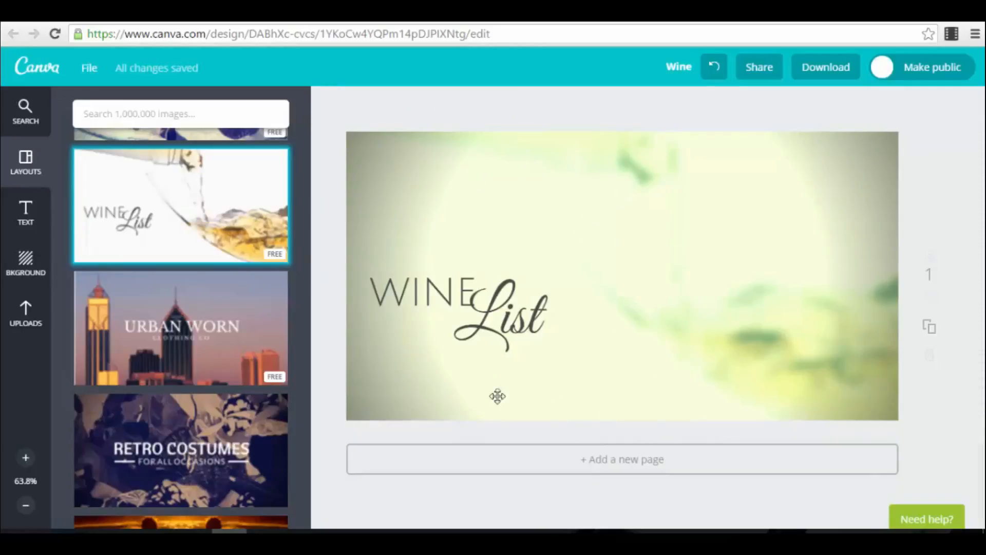
- Browse the available backgrounds, examining the solid colours, free patterns and paid photo textures
{"action": "left_click", "coordinate": [25, 264]}
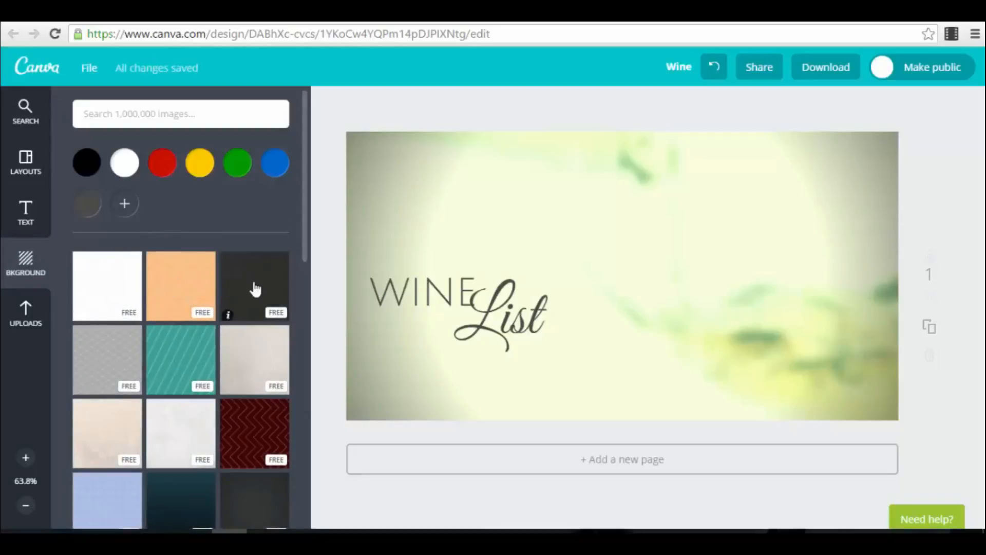
{"action": "scroll", "coordinate": [243, 377], "scroll_direction": "down", "scroll_amount": 1}
{"action": "scroll", "coordinate": [243, 378], "scroll_direction": "down", "scroll_amount": 1}
{"action": "scroll", "coordinate": [165, 249], "scroll_direction": "up", "scroll_amount": 2}
{"action": "scroll", "coordinate": [198, 420], "scroll_direction": "down", "scroll_amount": 3}
{"action": "scroll", "coordinate": [195, 405], "scroll_direction": "down", "scroll_amount": 4}
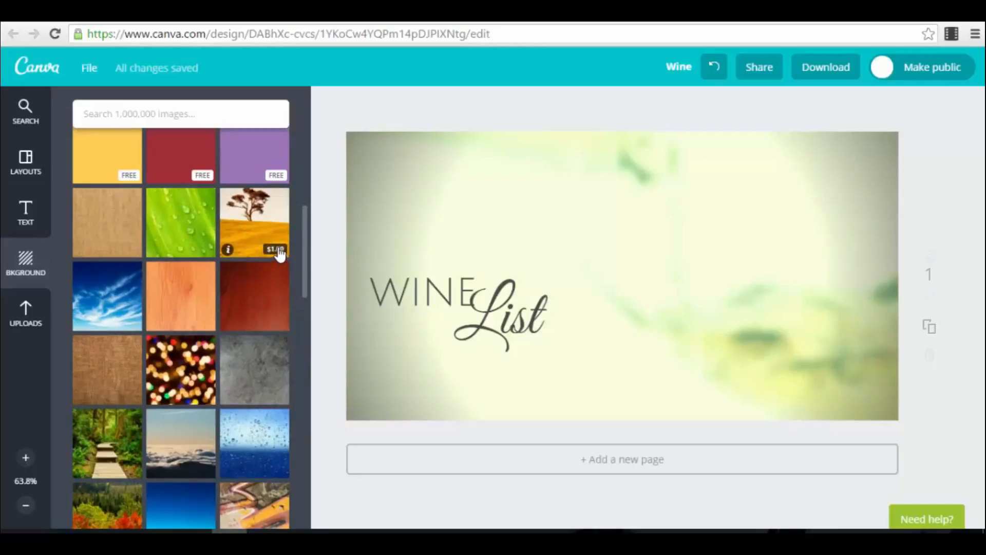
{"action": "scroll", "coordinate": [230, 340], "scroll_direction": "down", "scroll_amount": 10}
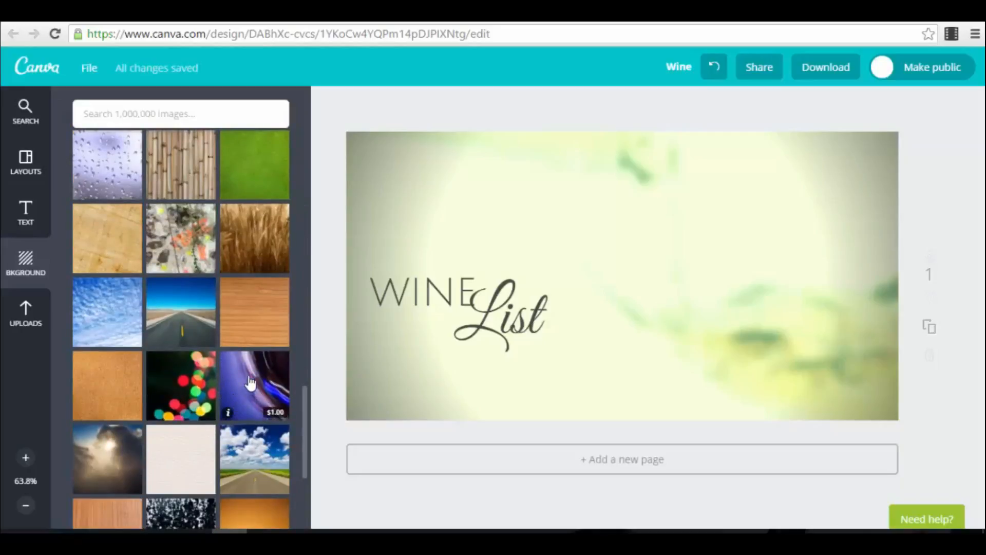
{"action": "scroll", "coordinate": [250, 382], "scroll_direction": "up", "scroll_amount": 10}
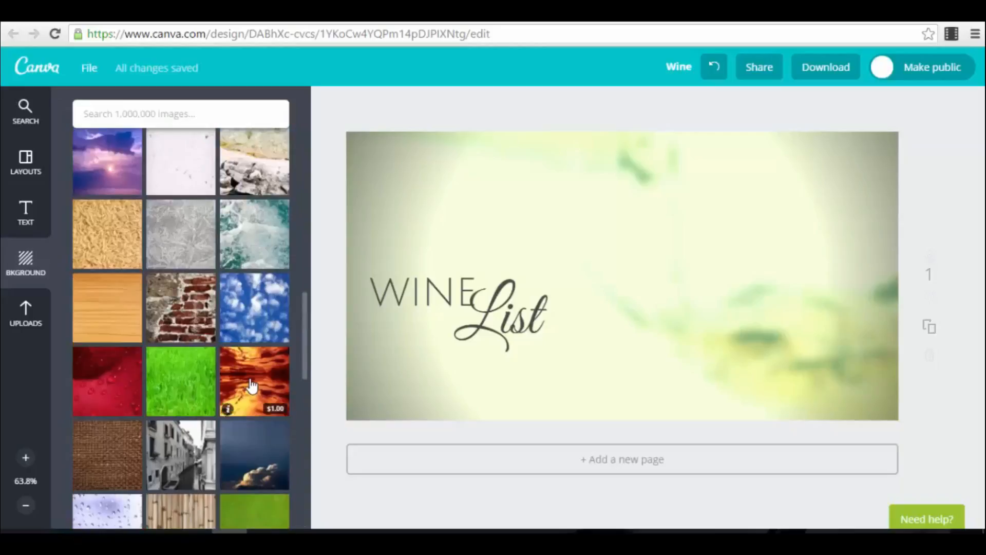
{"action": "scroll", "coordinate": [251, 380], "scroll_direction": "up", "scroll_amount": 2}
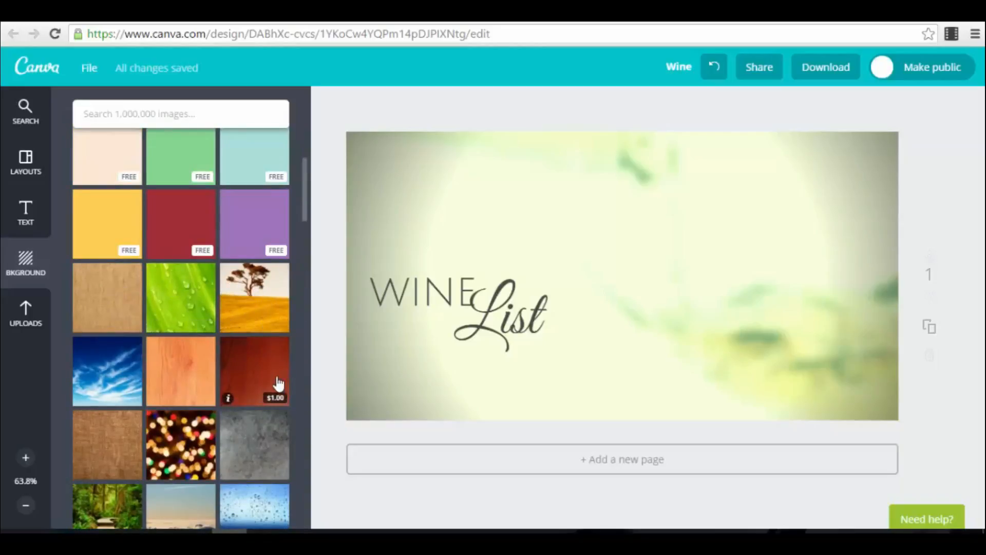
{"action": "scroll", "coordinate": [253, 315], "scroll_direction": "up", "scroll_amount": 3}
{"action": "scroll", "coordinate": [255, 374], "scroll_direction": "up", "scroll_amount": 4}
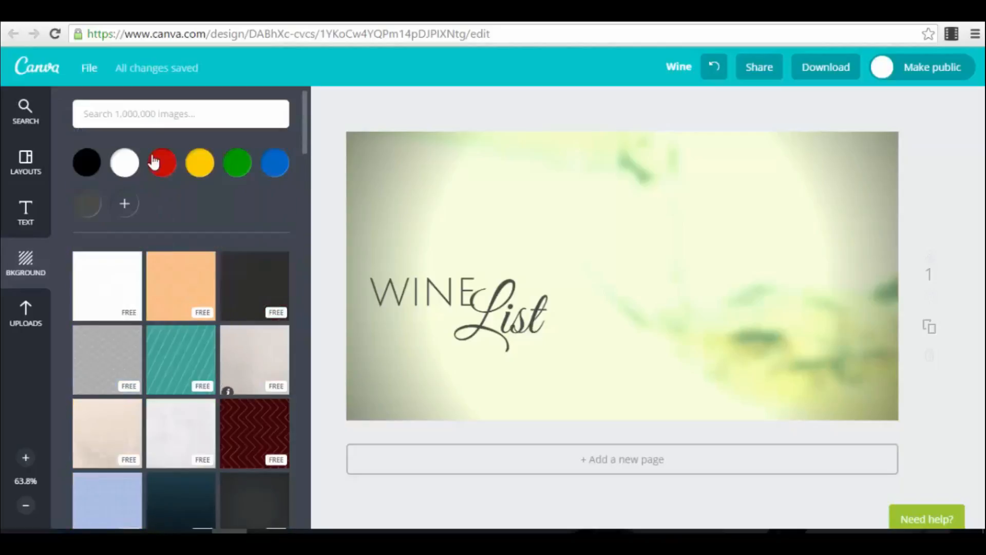
- Add the uploaded orange circular chart icon to the ad, enlarge it, and undo its use as the background image
{"action": "left_click", "coordinate": [30, 311]}
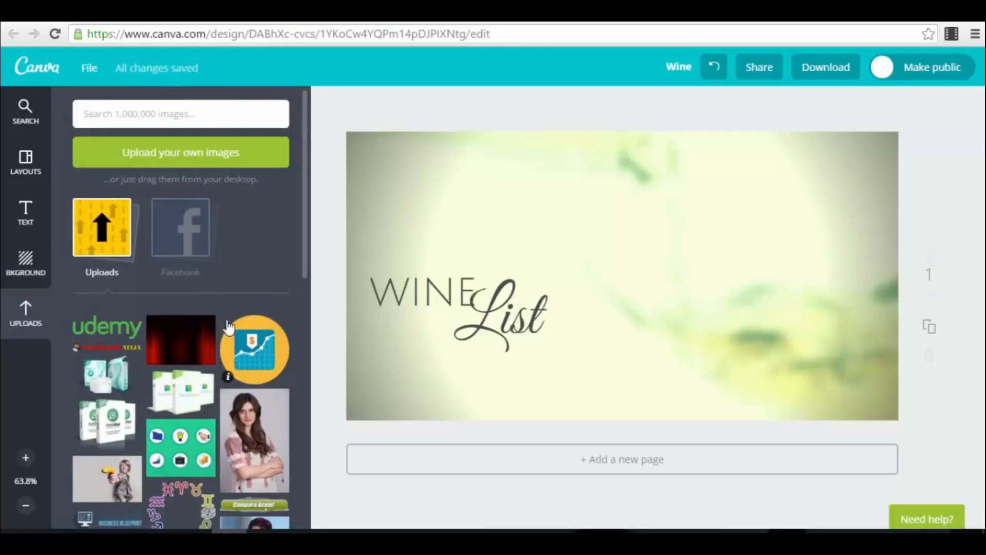
{"action": "left_click", "coordinate": [274, 352]}
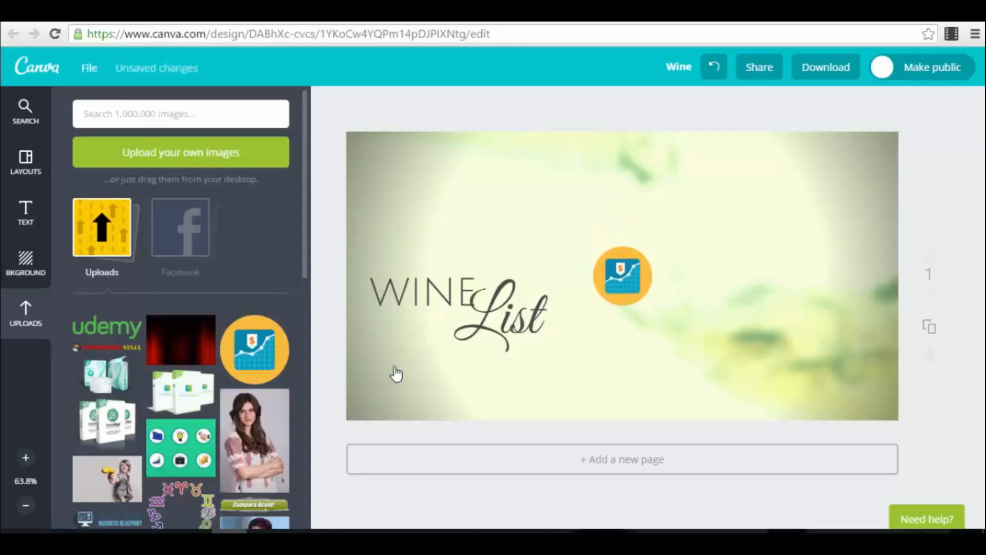
{"action": "left_click_drag", "start_coordinate": [653, 307], "coordinate": [704, 360]}
{"action": "left_click_drag", "start_coordinate": [663, 324], "coordinate": [671, 269]}
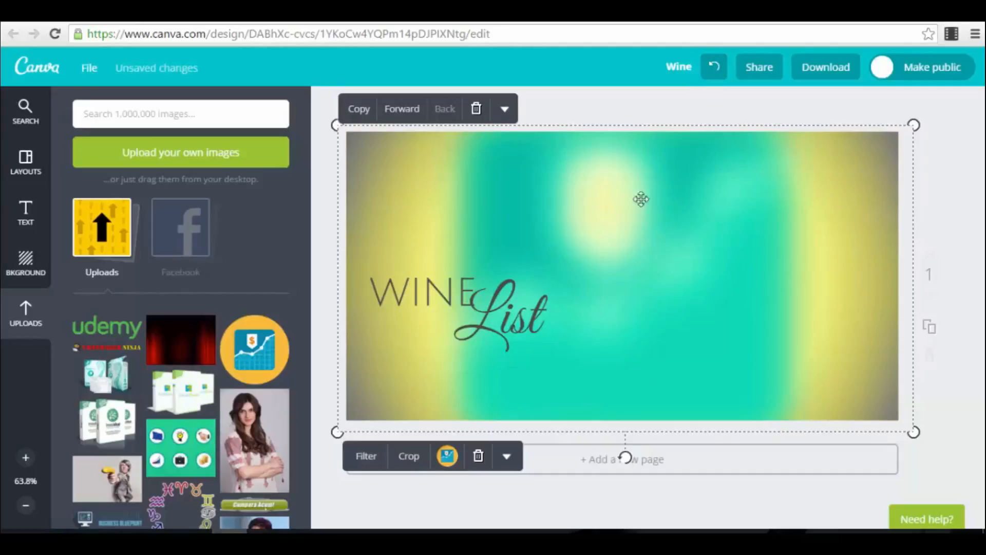
{"action": "left_click", "coordinate": [714, 77]}
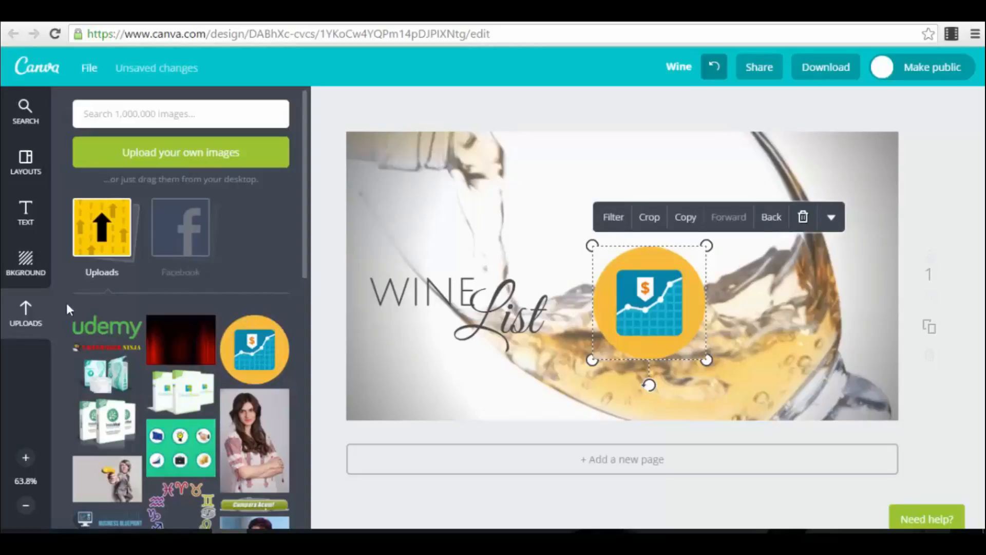
- Delete the chart icon and place the free circular frame with the green band over the wine glass, clear of the text
{"action": "left_click", "coordinate": [30, 117]}
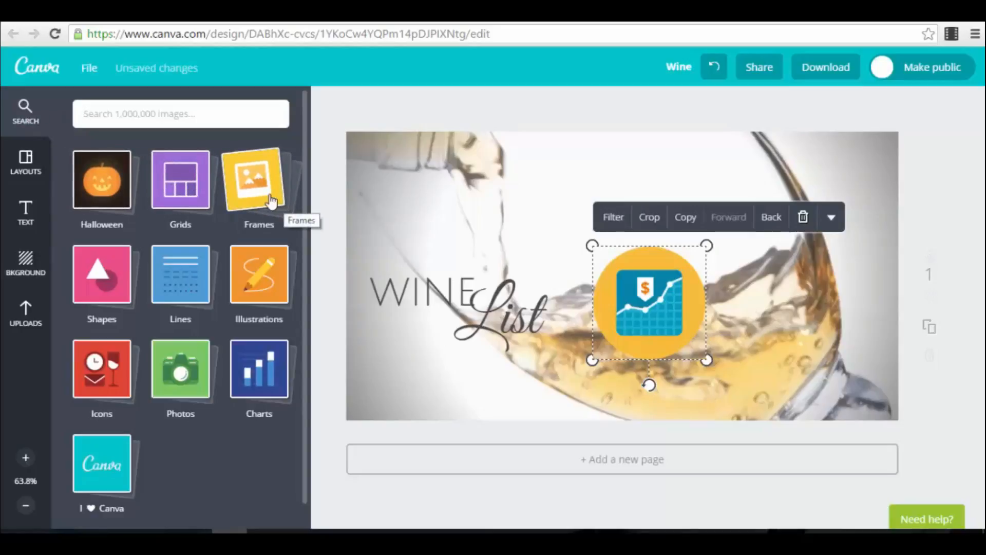
{"action": "left_click", "coordinate": [237, 198]}
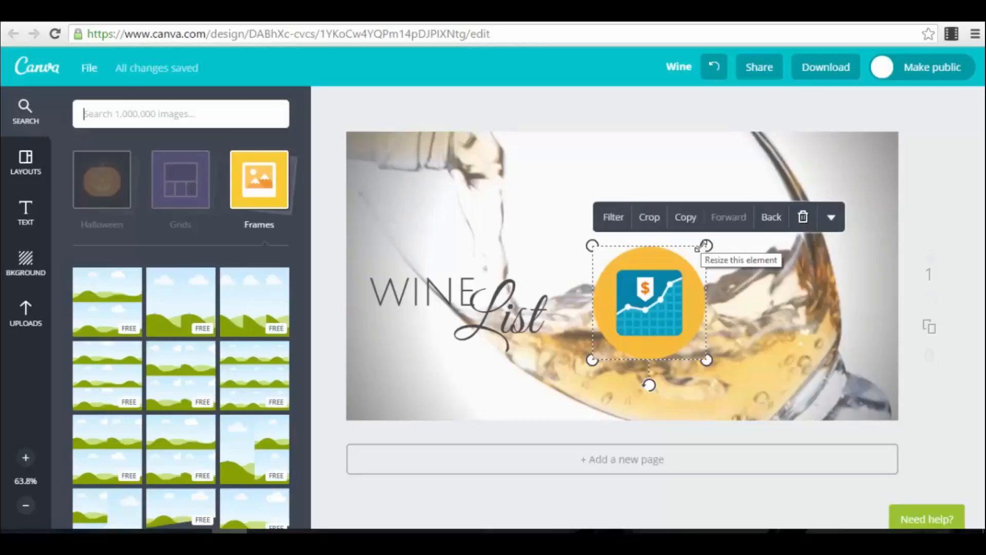
{"action": "left_click", "coordinate": [803, 218]}
{"action": "scroll", "coordinate": [226, 371], "scroll_direction": "down", "scroll_amount": 3}
{"action": "scroll", "coordinate": [226, 371], "scroll_direction": "down", "scroll_amount": 5}
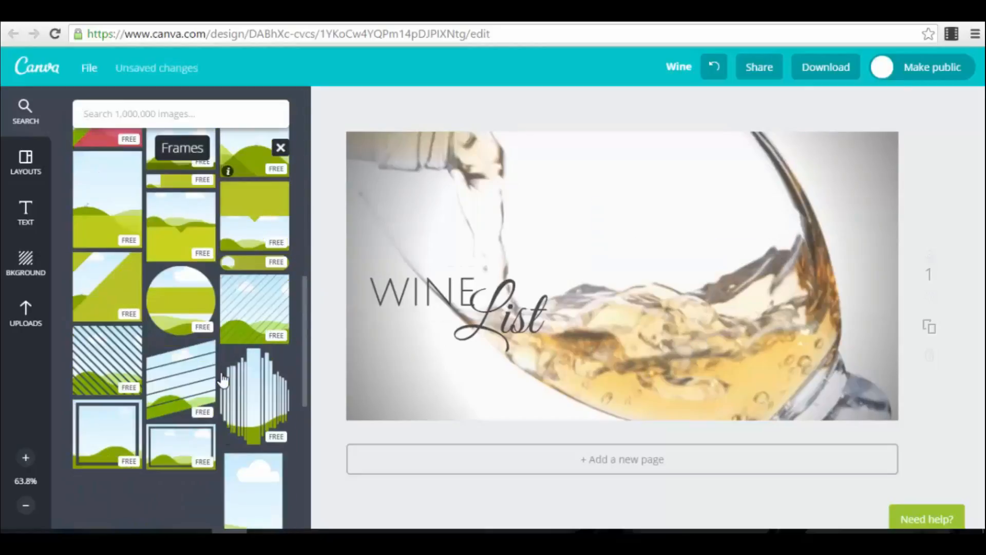
{"action": "left_click", "coordinate": [185, 300]}
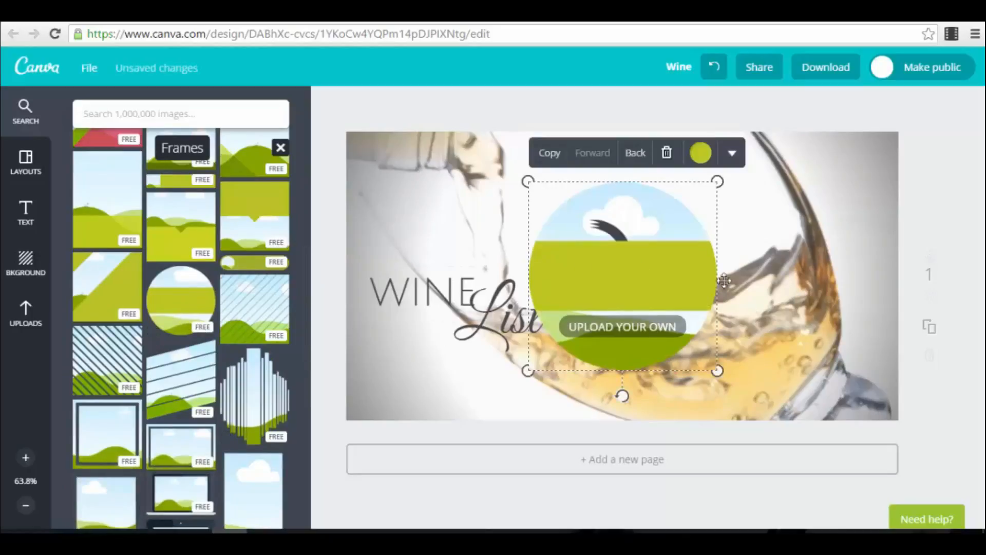
{"action": "left_click_drag", "start_coordinate": [632, 334], "coordinate": [746, 349]}
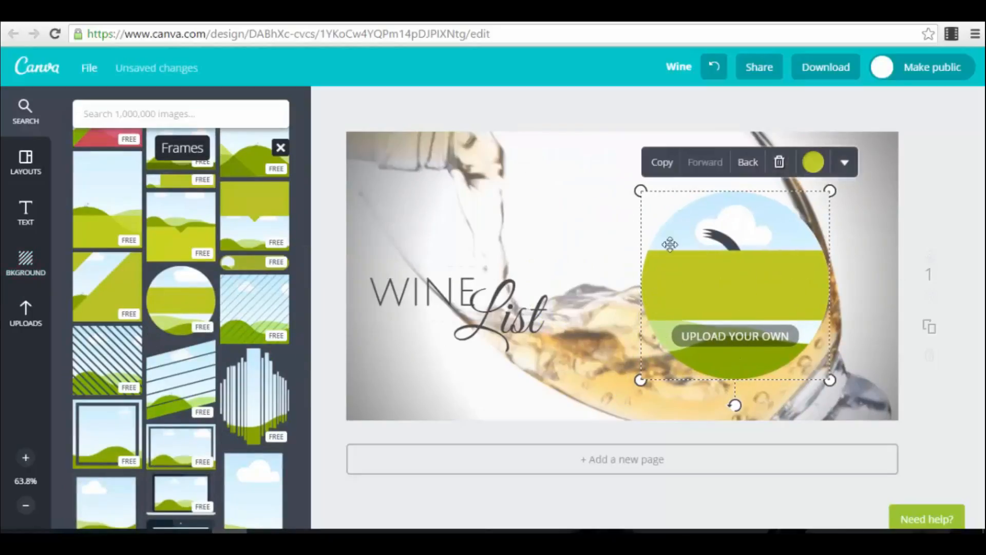
- Fill the circular frame with the uploaded photo of the woman with crossed arms and delete the frame
{"action": "left_click", "coordinate": [27, 311]}
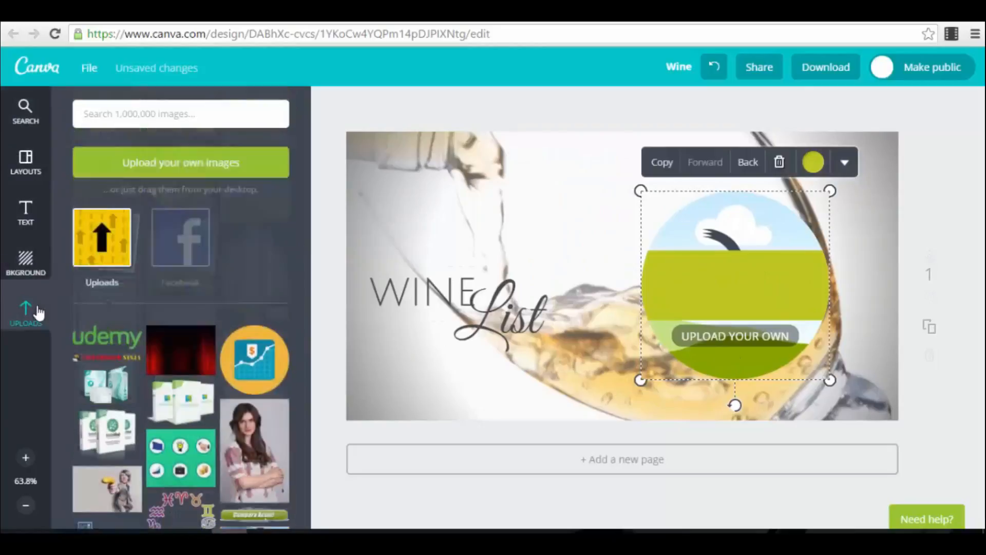
{"action": "scroll", "coordinate": [205, 308], "scroll_direction": "down", "scroll_amount": 3}
{"action": "left_click_drag", "start_coordinate": [267, 301], "coordinate": [750, 259]}
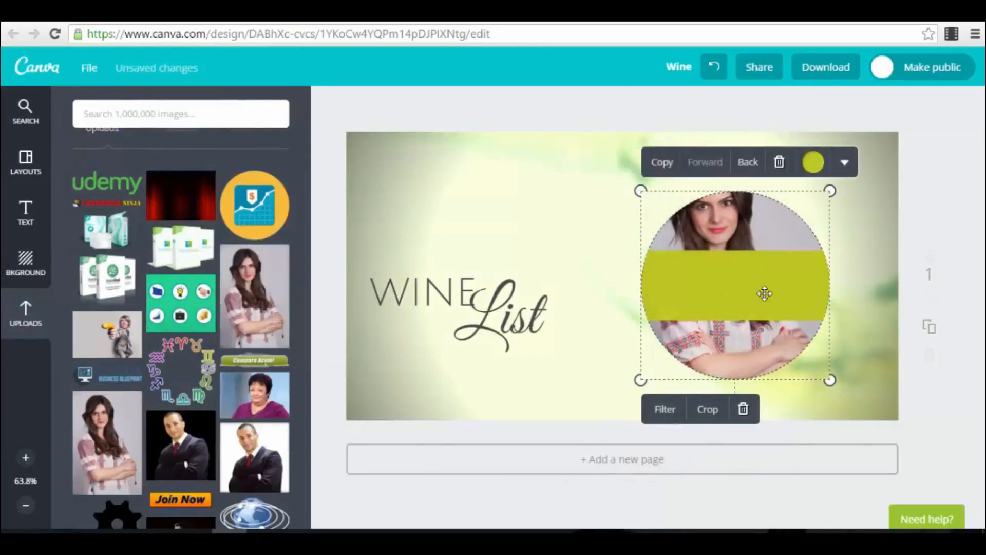
{"action": "left_click", "coordinate": [781, 163]}
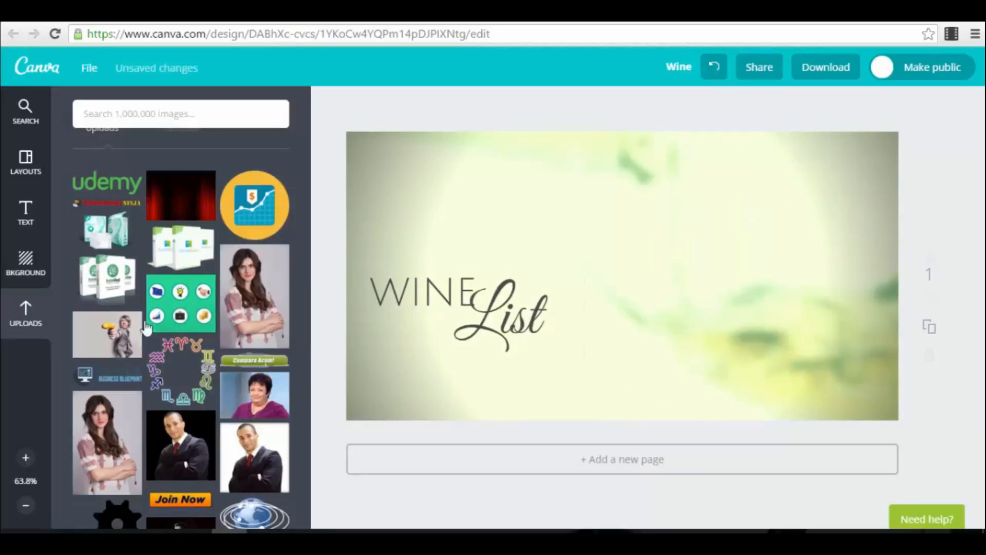
- Leave the Frames collection, examine the photo layouts in the Grids collection, and return to the list of element categories
{"action": "left_click", "coordinate": [21, 130]}
{"action": "scroll", "coordinate": [105, 232], "scroll_direction": "up", "scroll_amount": 4}
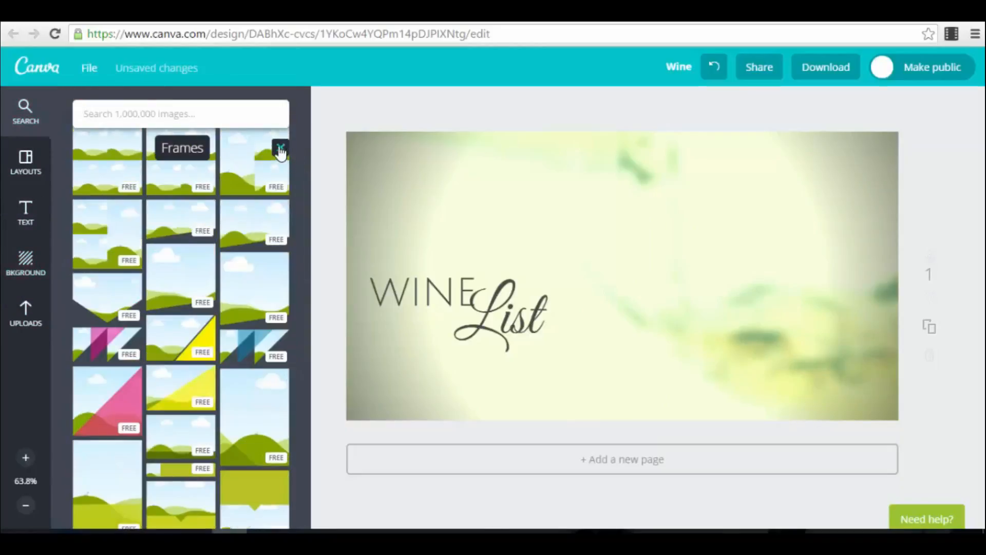
{"action": "left_click", "coordinate": [280, 150]}
{"action": "scroll", "coordinate": [224, 196], "scroll_direction": "up", "scroll_amount": 3}
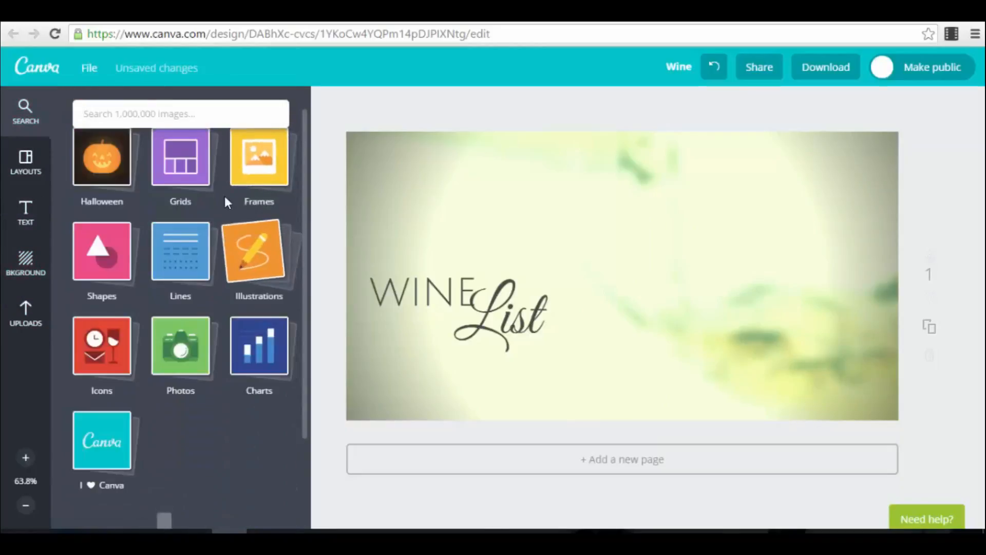
{"action": "left_click", "coordinate": [181, 185]}
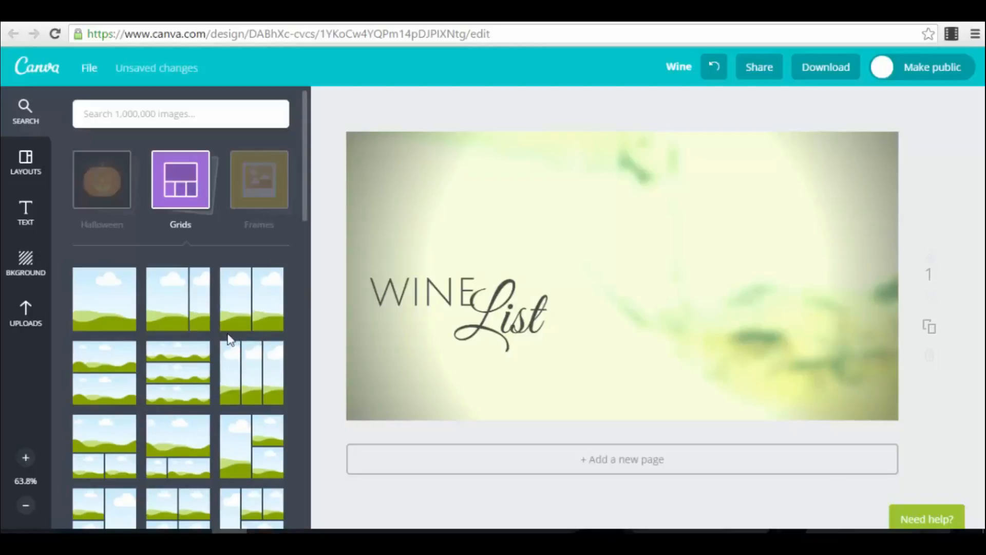
{"action": "scroll", "coordinate": [229, 339], "scroll_direction": "down", "scroll_amount": 10}
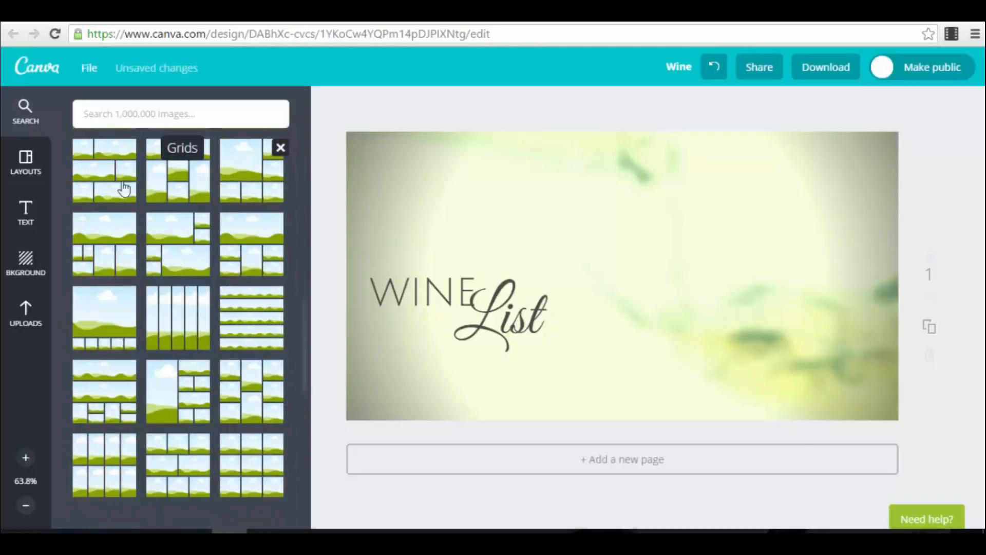
{"action": "scroll", "coordinate": [257, 329], "scroll_direction": "up", "scroll_amount": 8}
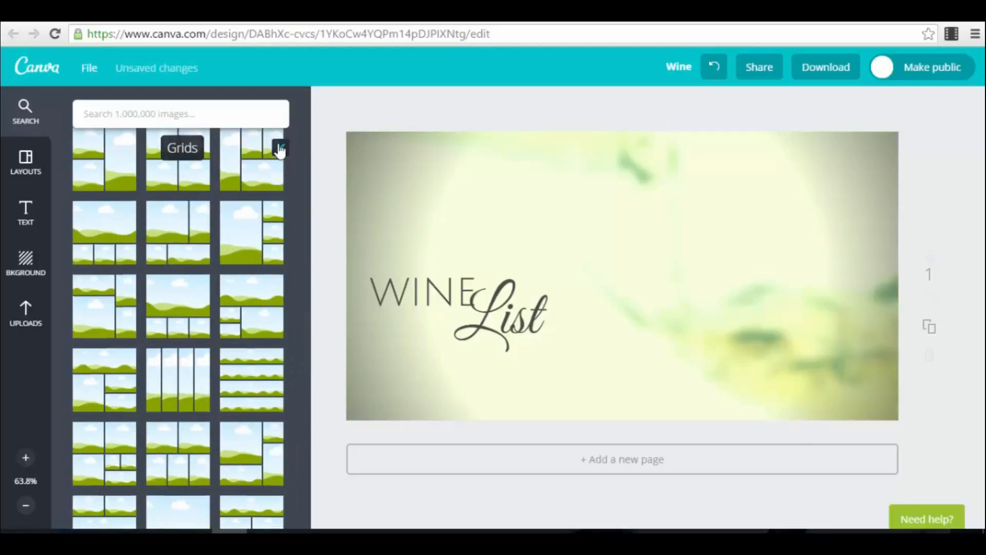
{"action": "left_click", "coordinate": [280, 149]}
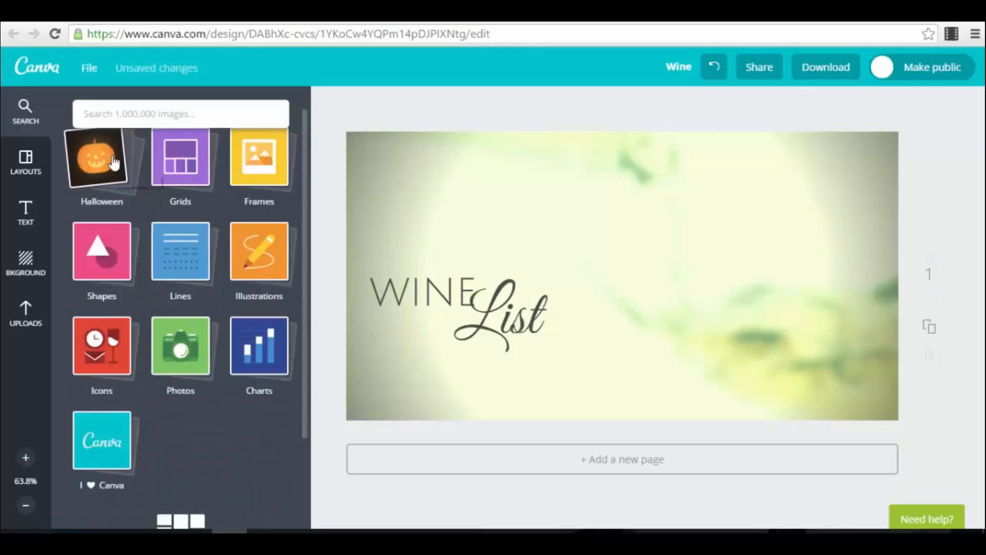
- Try the free two-tone globe illustration beside the Wine List text and delete it from the ad
{"action": "scroll", "coordinate": [130, 184], "scroll_direction": "up", "scroll_amount": 1}
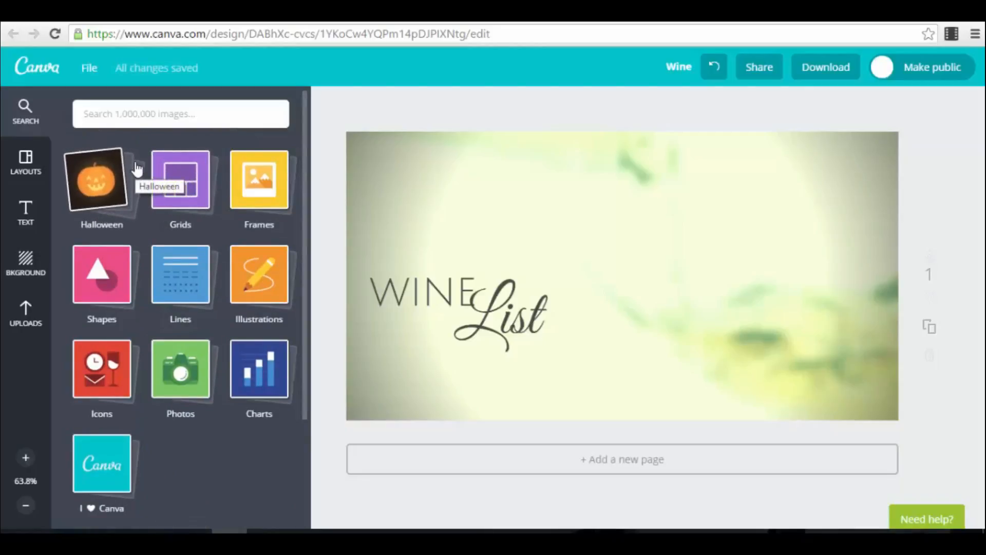
{"action": "left_click", "coordinate": [266, 274]}
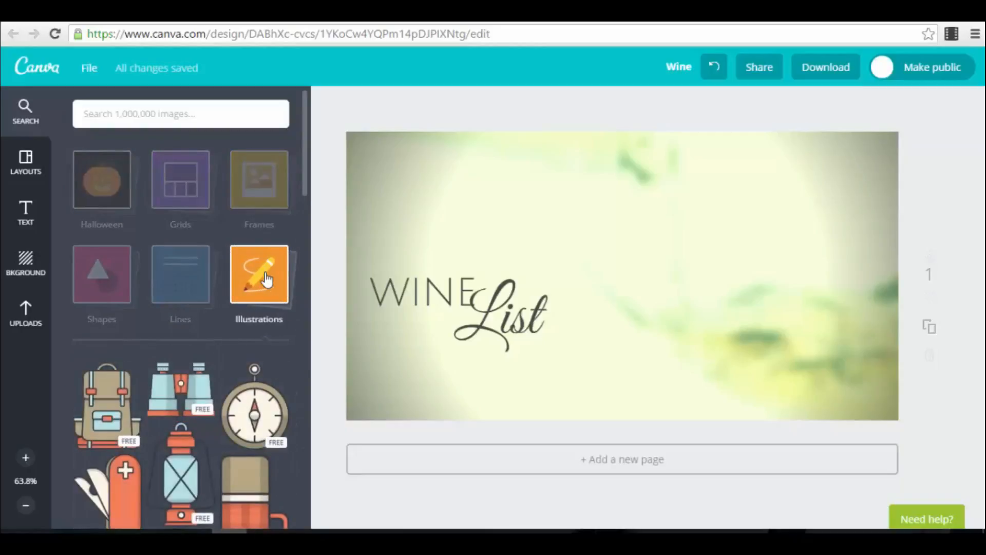
{"action": "scroll", "coordinate": [244, 381], "scroll_direction": "down", "scroll_amount": 4}
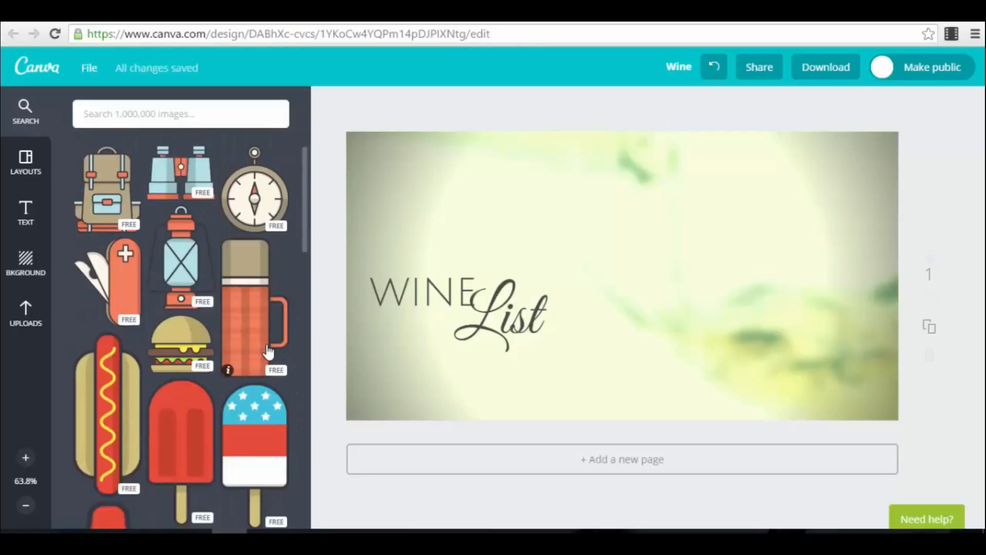
{"action": "scroll", "coordinate": [220, 319], "scroll_direction": "down", "scroll_amount": 5}
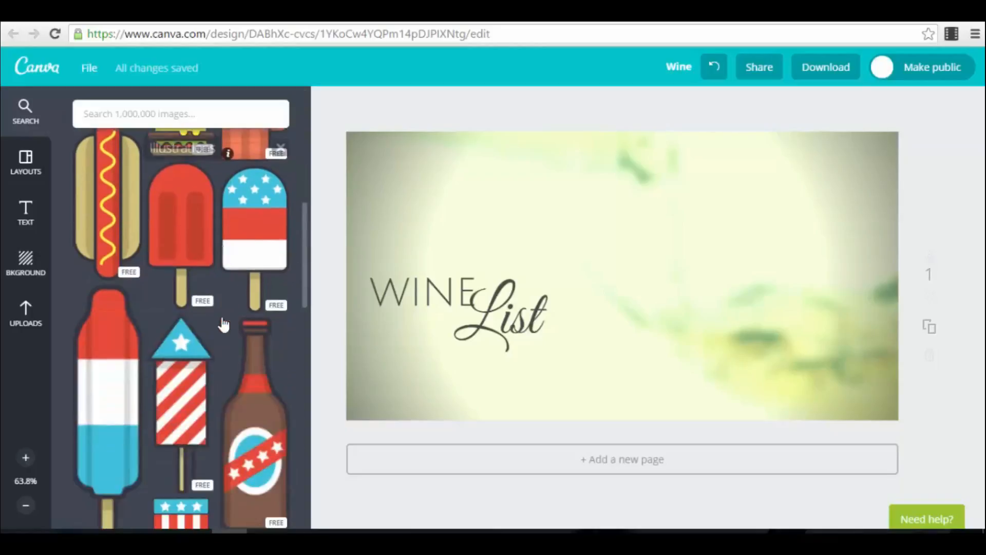
{"action": "scroll", "coordinate": [212, 334], "scroll_direction": "down", "scroll_amount": 8}
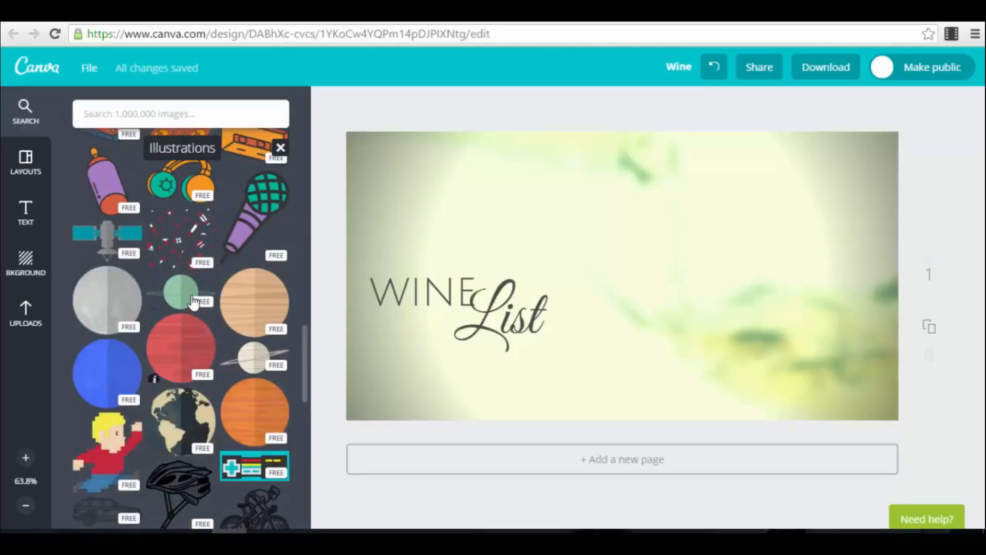
{"action": "scroll", "coordinate": [194, 302], "scroll_direction": "down", "scroll_amount": 4}
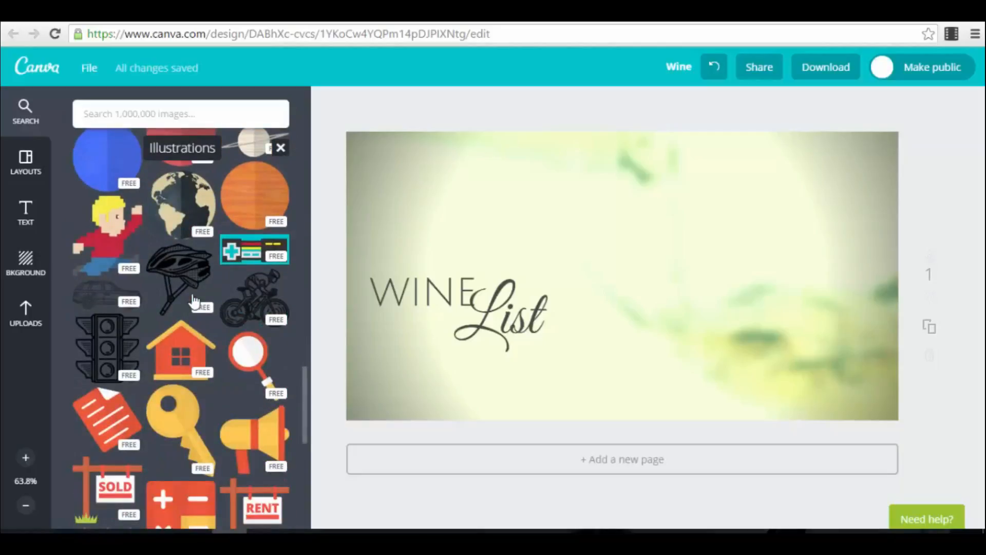
{"action": "left_click", "coordinate": [186, 207]}
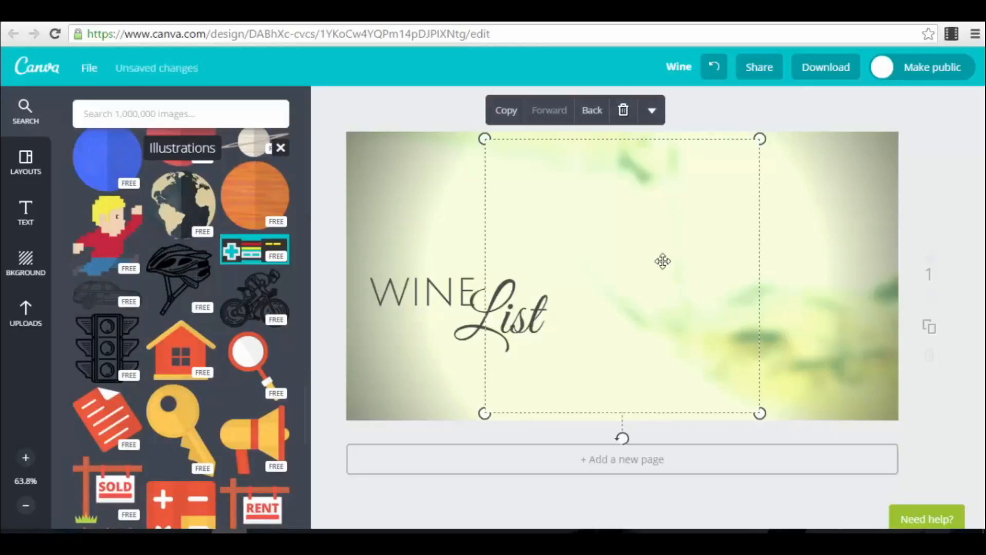
{"action": "left_click_drag", "start_coordinate": [535, 207], "coordinate": [755, 301]}
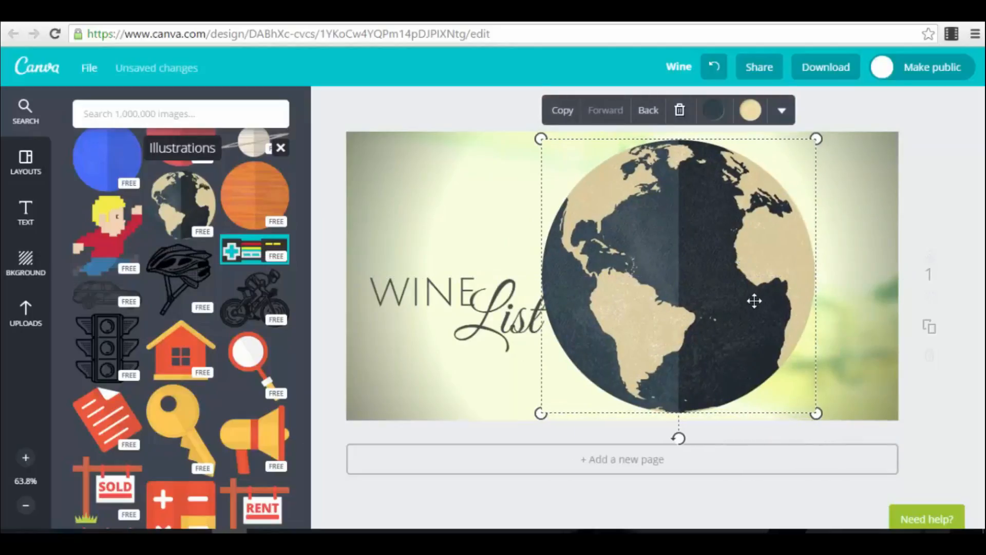
{"action": "left_click", "coordinate": [681, 110]}
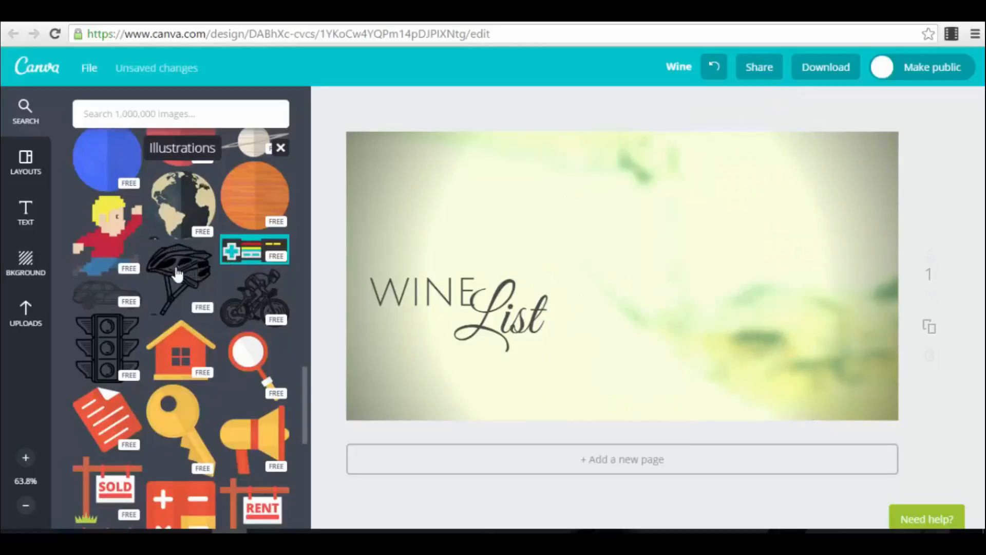
- Examine the building, heart, Easter and animal artwork in the Illustrations collection and return to the element categories
{"action": "scroll", "coordinate": [154, 306], "scroll_direction": "down", "scroll_amount": 5}
{"action": "scroll", "coordinate": [153, 306], "scroll_direction": "down", "scroll_amount": 3}
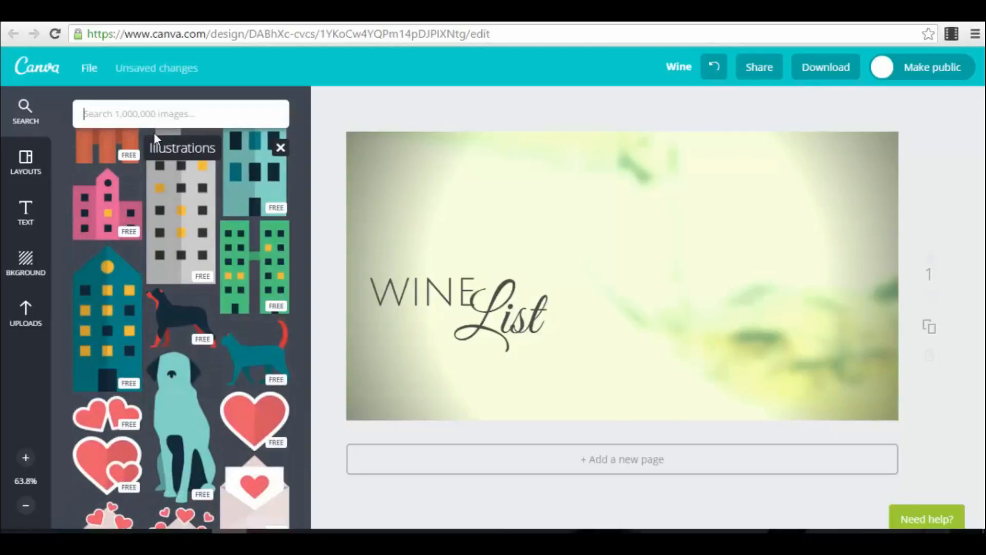
{"action": "scroll", "coordinate": [217, 317], "scroll_direction": "down", "scroll_amount": 10}
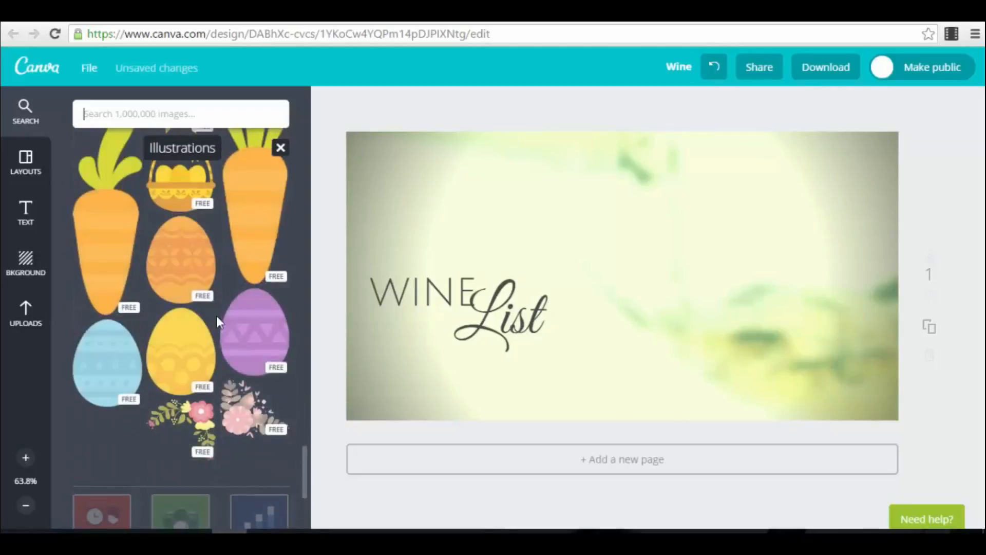
{"action": "scroll", "coordinate": [217, 315], "scroll_direction": "down", "scroll_amount": 6}
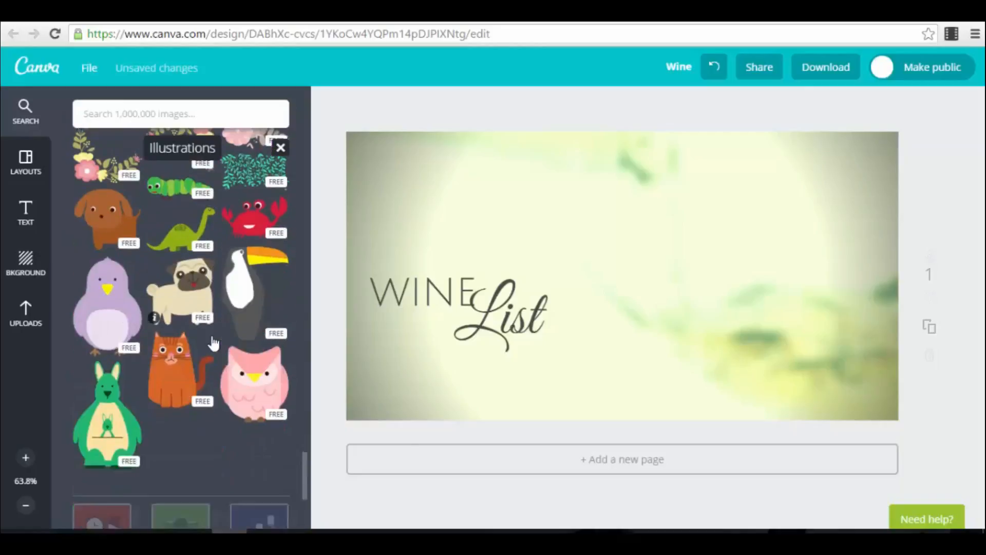
{"action": "scroll", "coordinate": [204, 332], "scroll_direction": "down", "scroll_amount": 8}
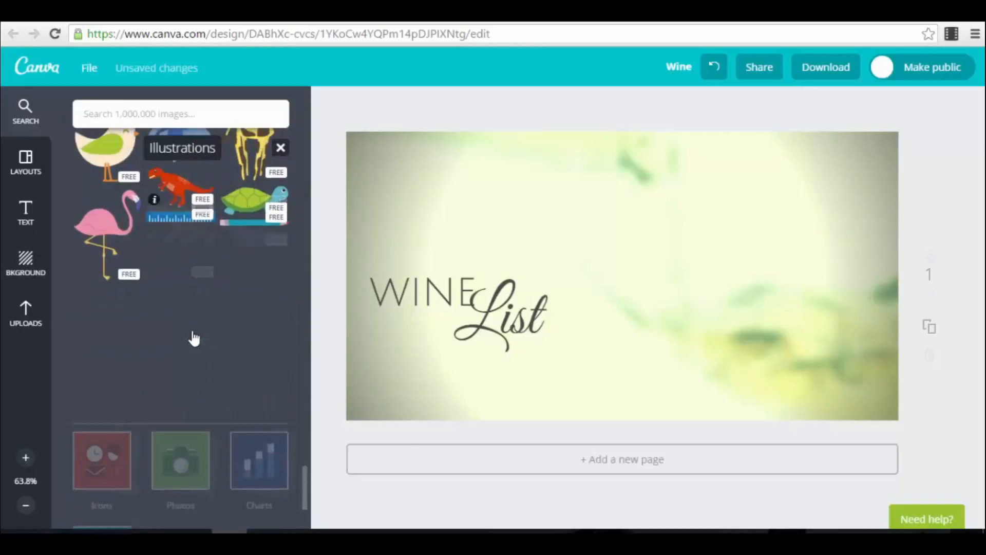
{"action": "left_click", "coordinate": [31, 106]}
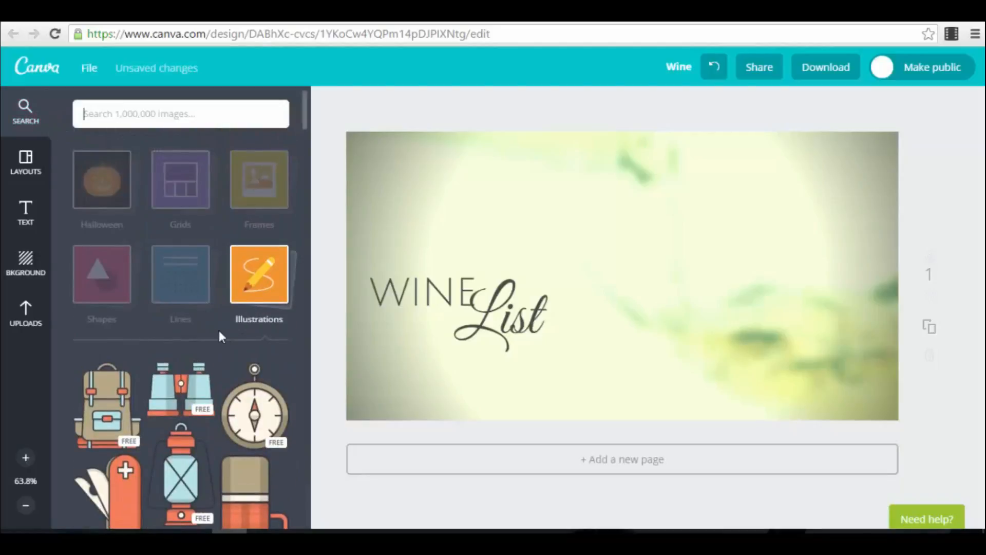
{"action": "left_click", "coordinate": [259, 311]}
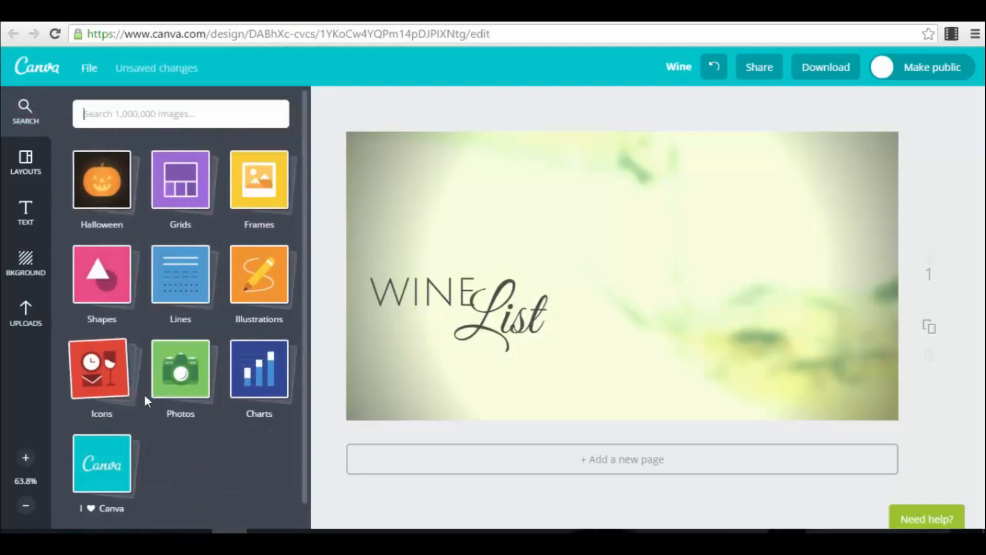
- Examine the coloured shapes in the Shapes collection and the dividers, arrows and swirls in the Lines collection
{"action": "left_click", "coordinate": [103, 277]}
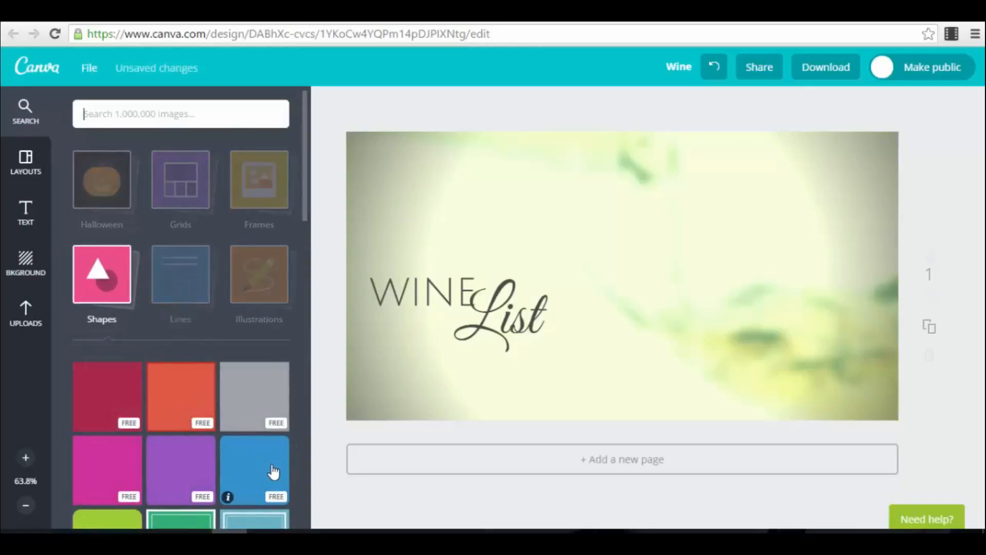
{"action": "scroll", "coordinate": [273, 472], "scroll_direction": "down", "scroll_amount": 4}
{"action": "scroll", "coordinate": [159, 251], "scroll_direction": "up", "scroll_amount": 3}
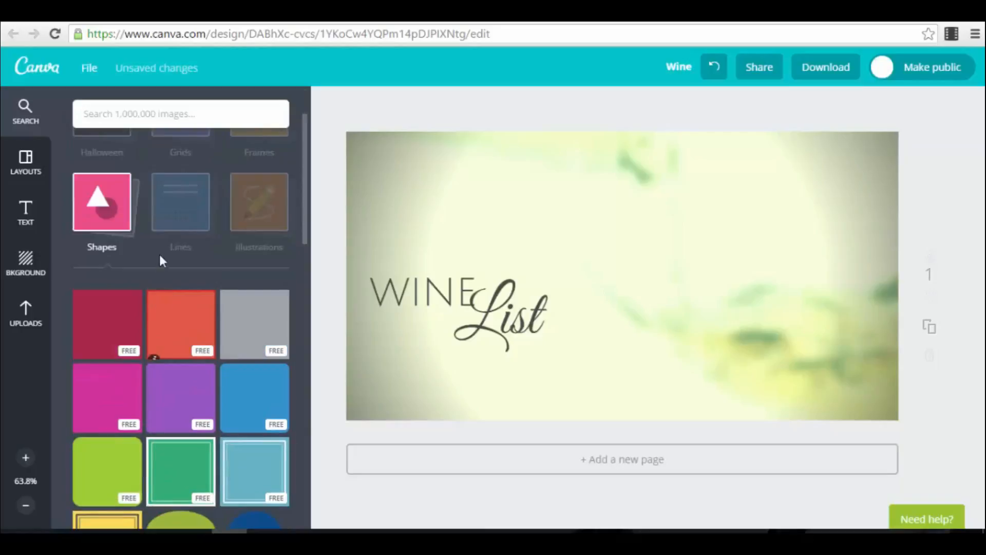
{"action": "left_click", "coordinate": [189, 220]}
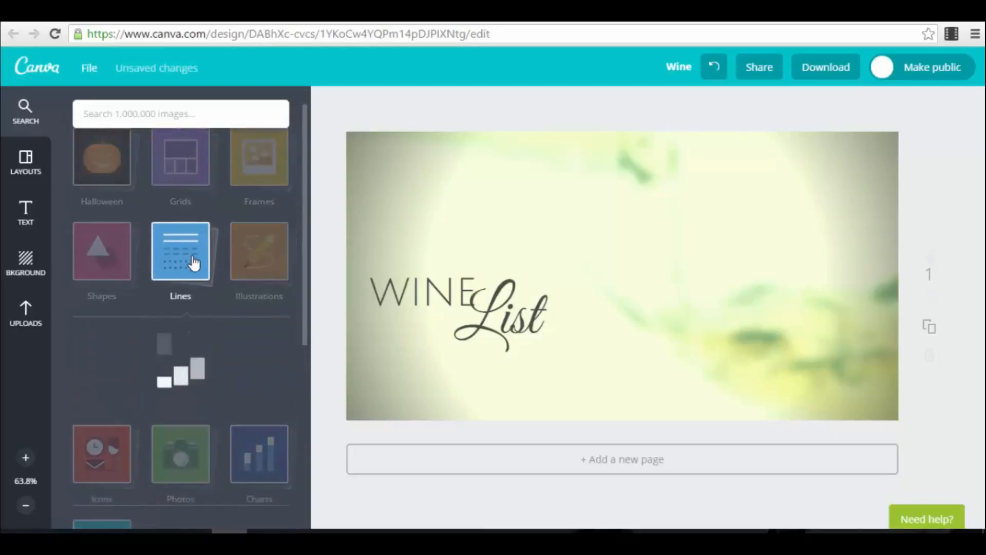
{"action": "scroll", "coordinate": [144, 370], "scroll_direction": "down", "scroll_amount": 1}
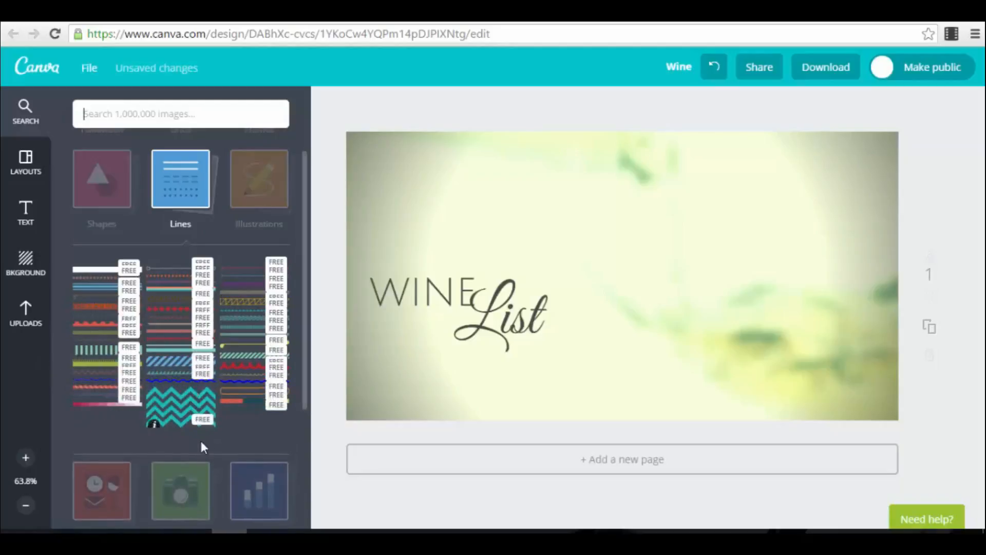
{"action": "scroll", "coordinate": [154, 359], "scroll_direction": "down", "scroll_amount": 2}
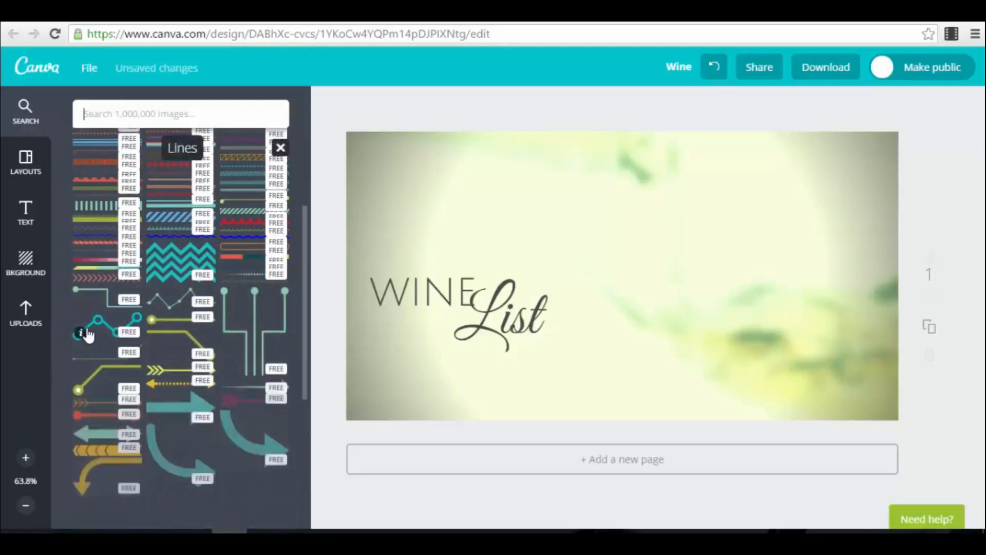
{"action": "scroll", "coordinate": [211, 401], "scroll_direction": "down", "scroll_amount": 1}
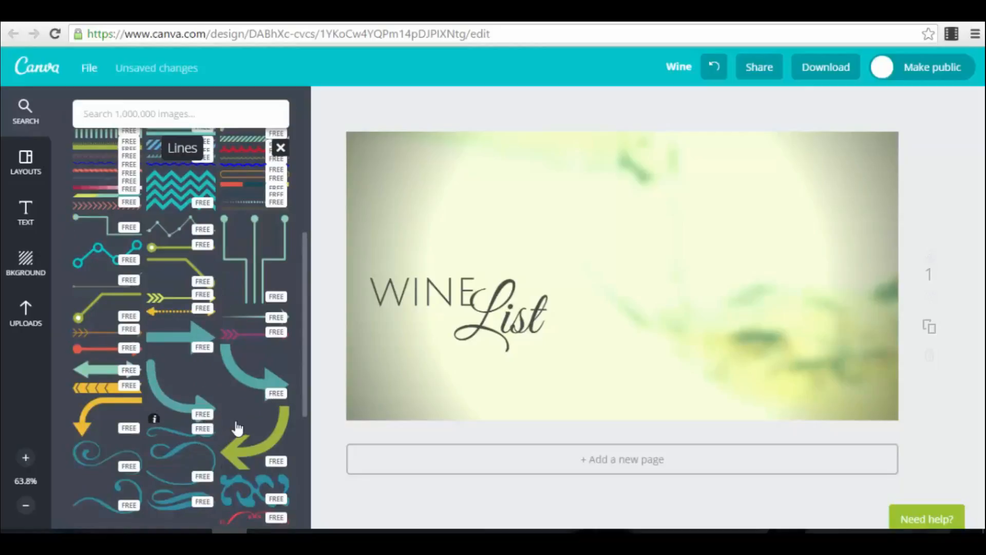
{"action": "scroll", "coordinate": [235, 430], "scroll_direction": "down", "scroll_amount": 2}
{"action": "scroll", "coordinate": [200, 354], "scroll_direction": "up", "scroll_amount": 5}
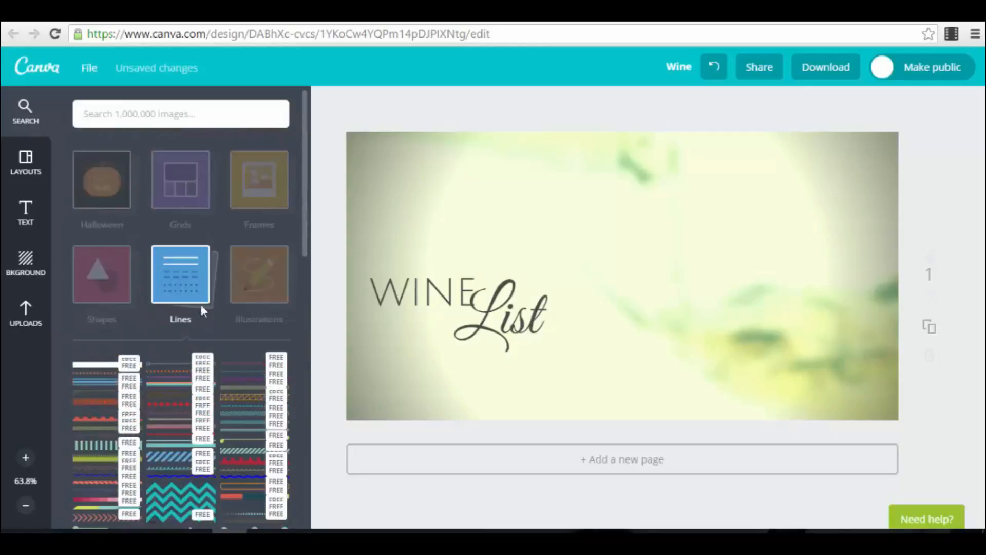
- Examine the outline icons in the Icons collection and look into the Photos collection
{"action": "left_click", "coordinate": [100, 371]}
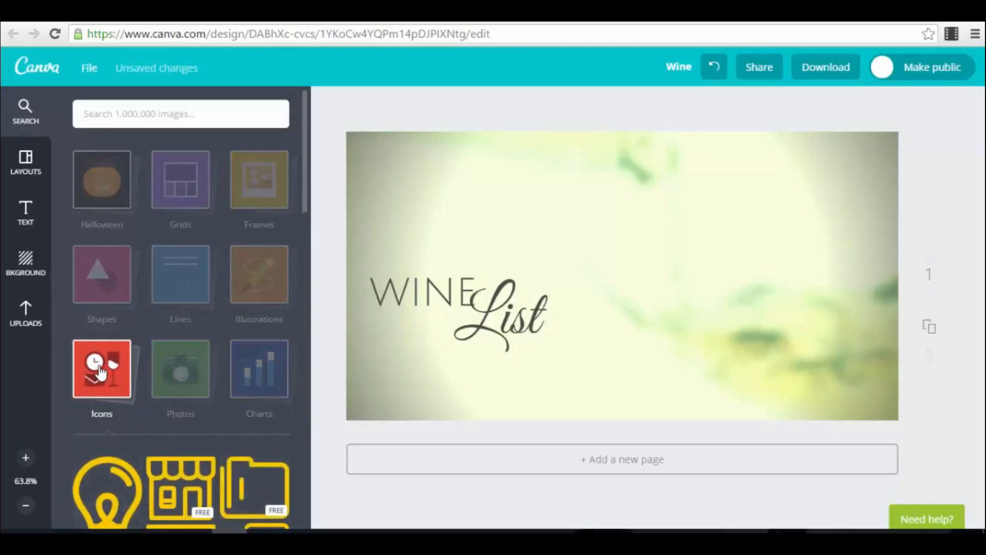
{"action": "scroll", "coordinate": [108, 367], "scroll_direction": "down", "scroll_amount": 10}
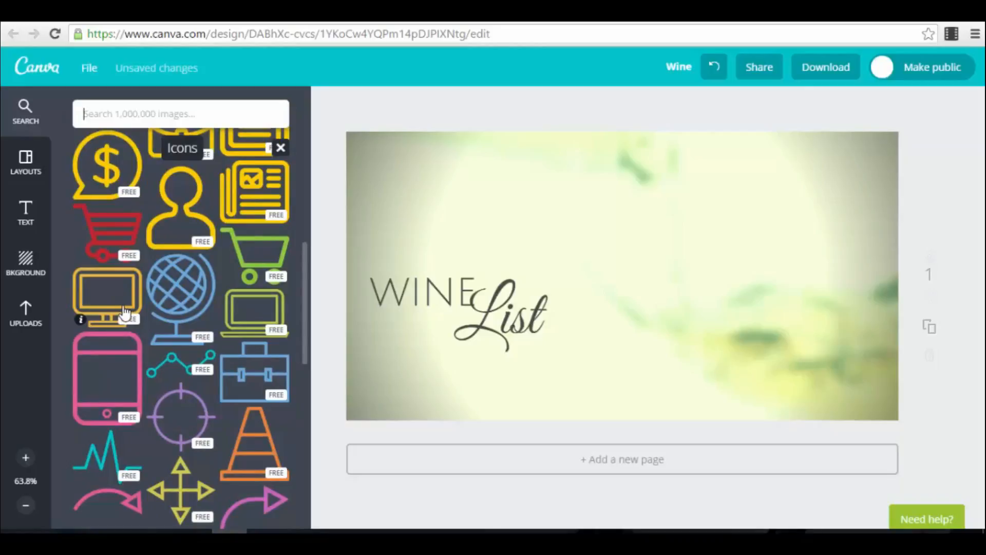
{"action": "scroll", "coordinate": [124, 312], "scroll_direction": "down", "scroll_amount": 5}
{"action": "scroll", "coordinate": [176, 290], "scroll_direction": "up", "scroll_amount": 10}
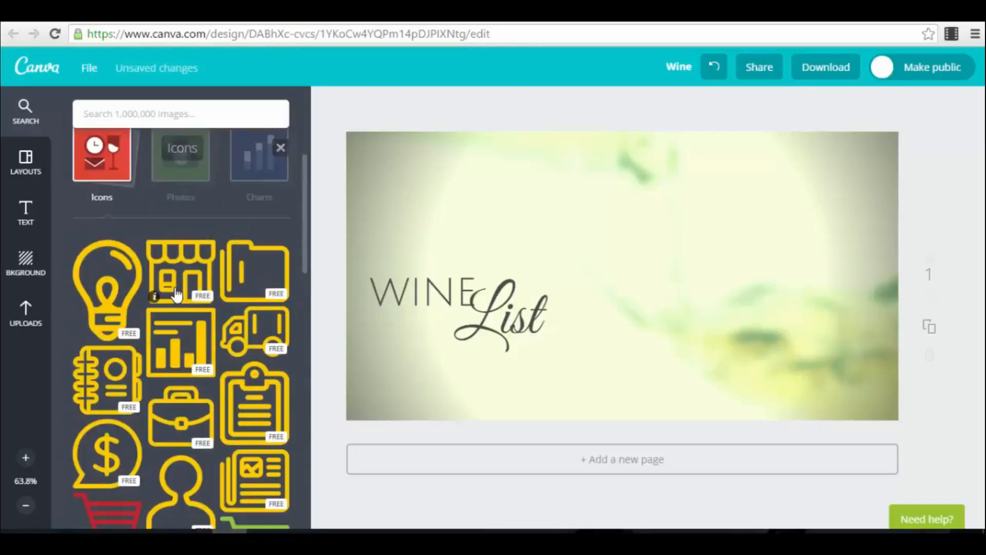
{"action": "scroll", "coordinate": [177, 294], "scroll_direction": "up", "scroll_amount": 3}
{"action": "left_click", "coordinate": [192, 375]}
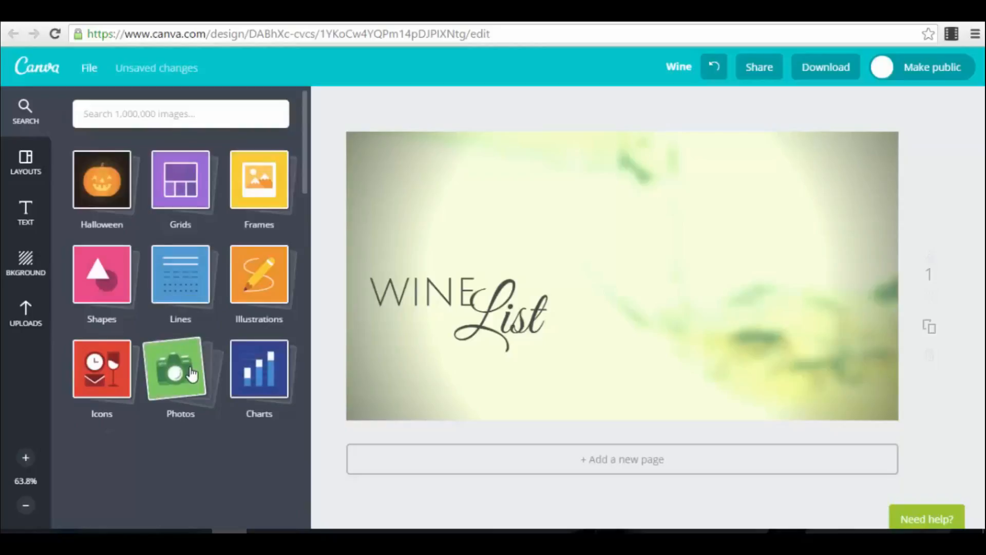
{"action": "left_click", "coordinate": [192, 373]}
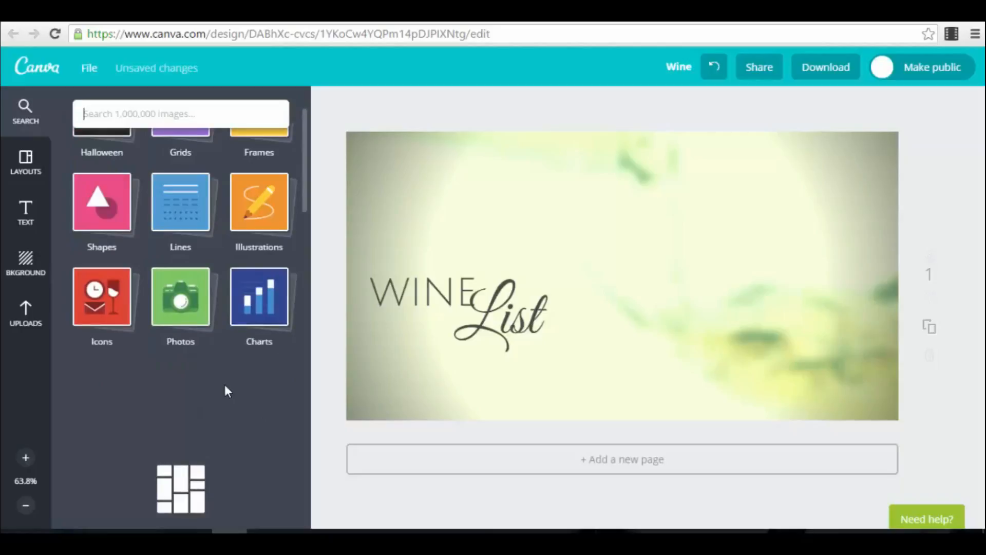
{"action": "scroll", "coordinate": [224, 385], "scroll_direction": "down", "scroll_amount": 2}
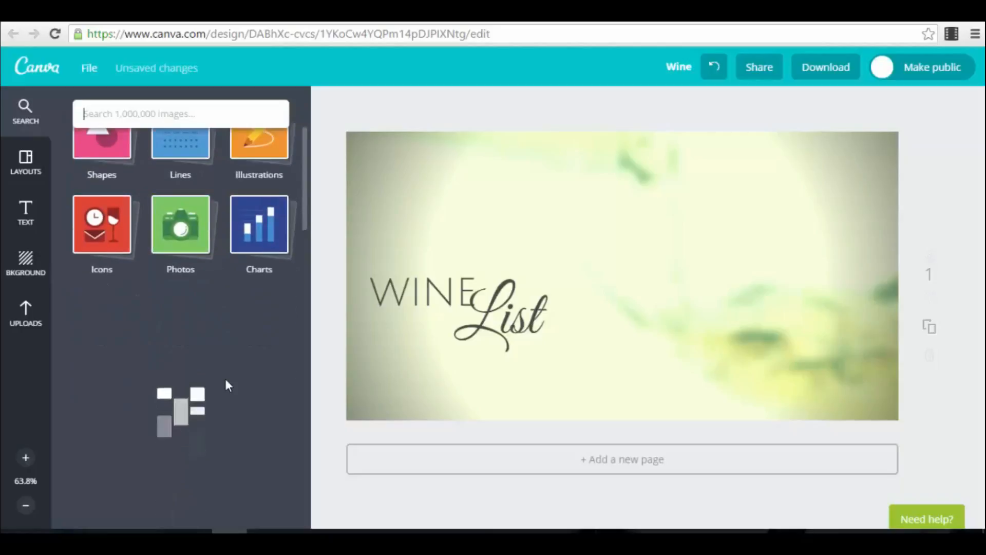
- Place the free orange 50% ring chart from the Charts collection on the ad, to the right of the Wine List text
{"action": "left_click", "coordinate": [262, 237]}
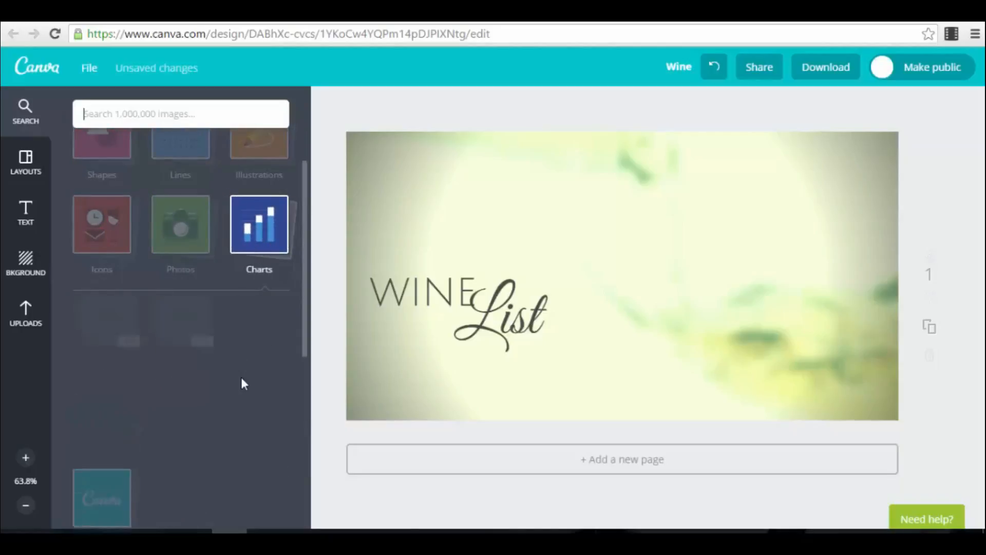
{"action": "scroll", "coordinate": [254, 349], "scroll_direction": "down", "scroll_amount": 5}
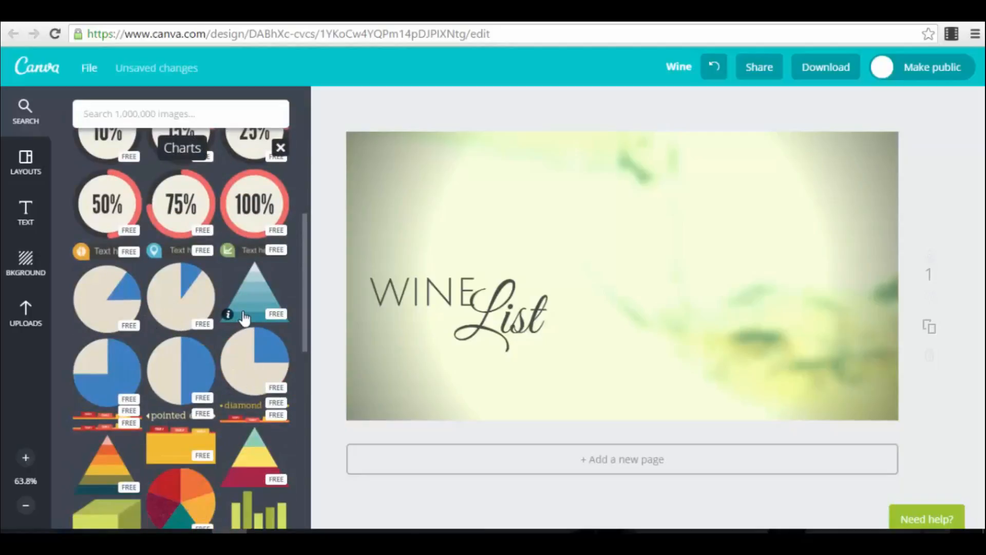
{"action": "scroll", "coordinate": [231, 339], "scroll_direction": "down", "scroll_amount": 5}
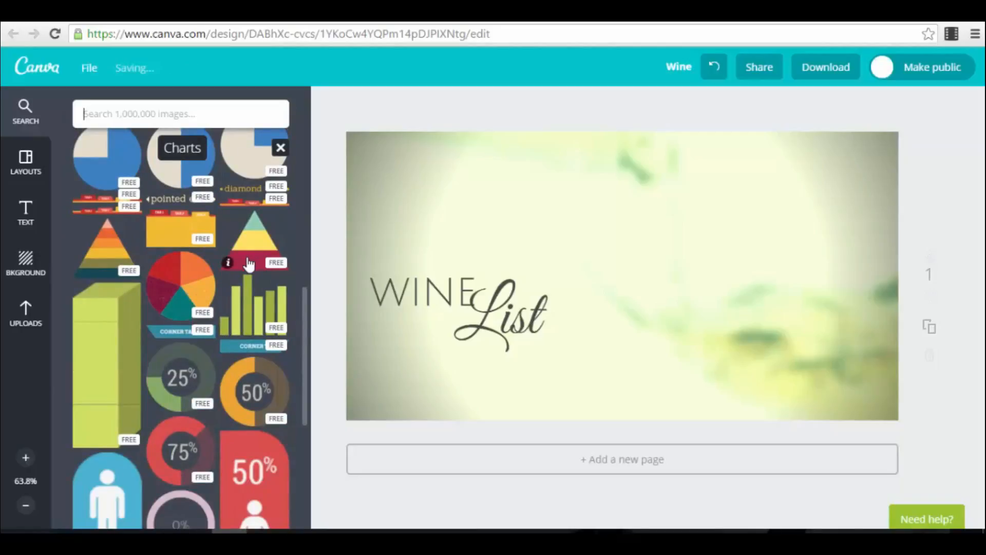
{"action": "scroll", "coordinate": [241, 288], "scroll_direction": "down", "scroll_amount": 3}
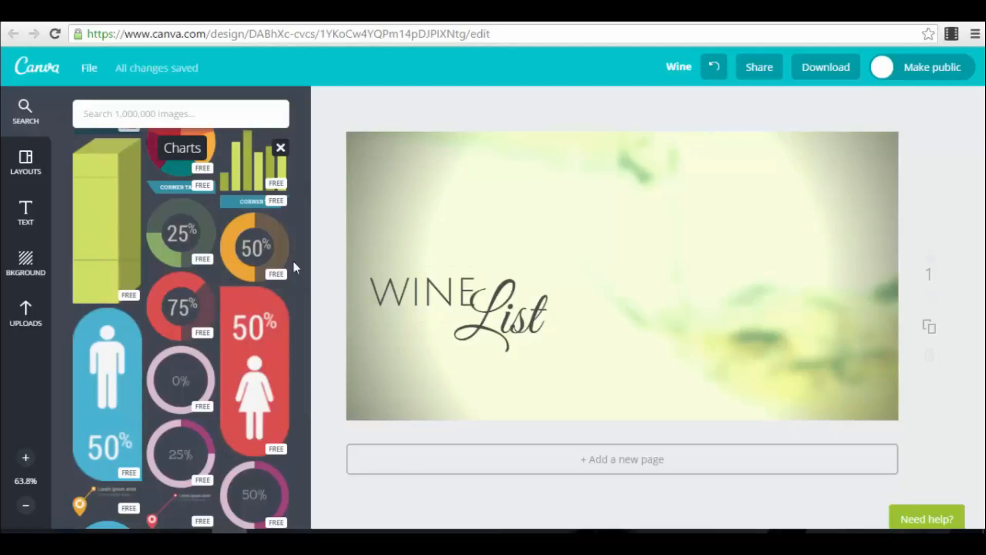
{"action": "left_click_drag", "start_coordinate": [246, 249], "coordinate": [691, 285]}
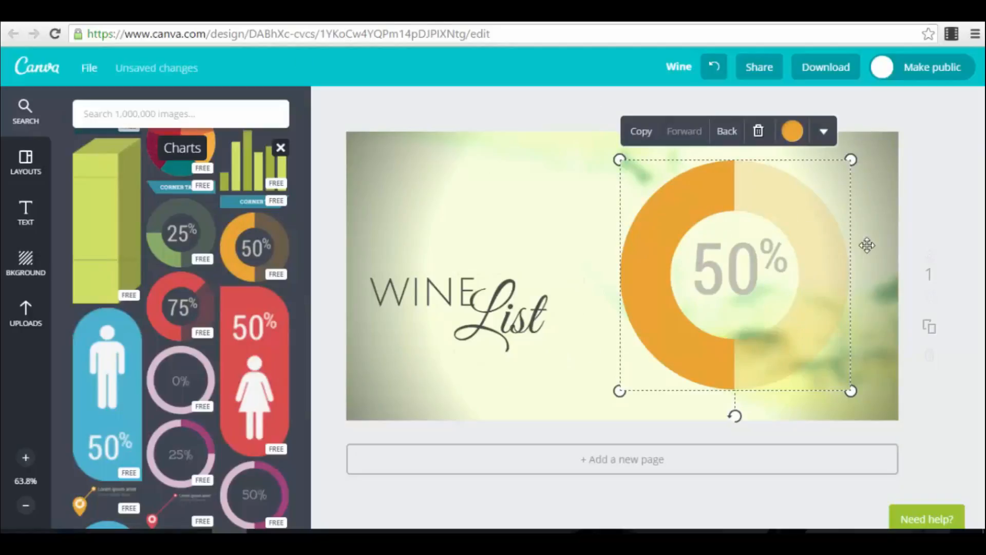
{"action": "left_click", "coordinate": [918, 227]}
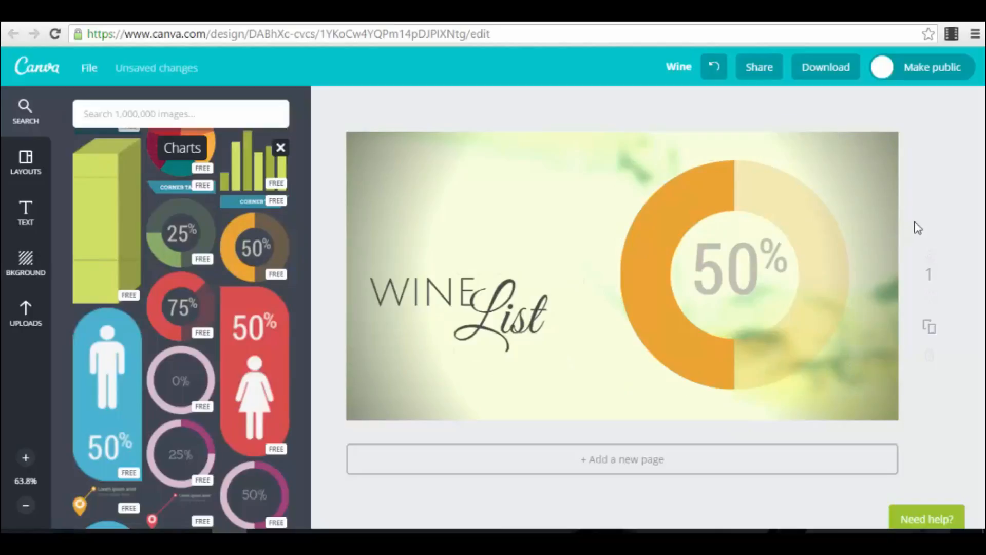
- View the design title editor and close it
{"action": "left_click", "coordinate": [679, 67]}
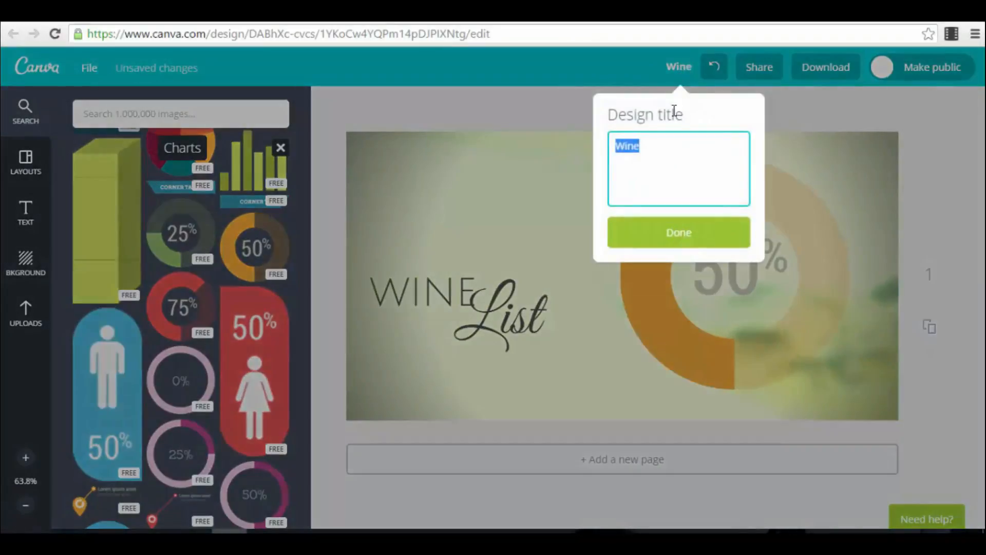
{"action": "left_click", "coordinate": [935, 141]}
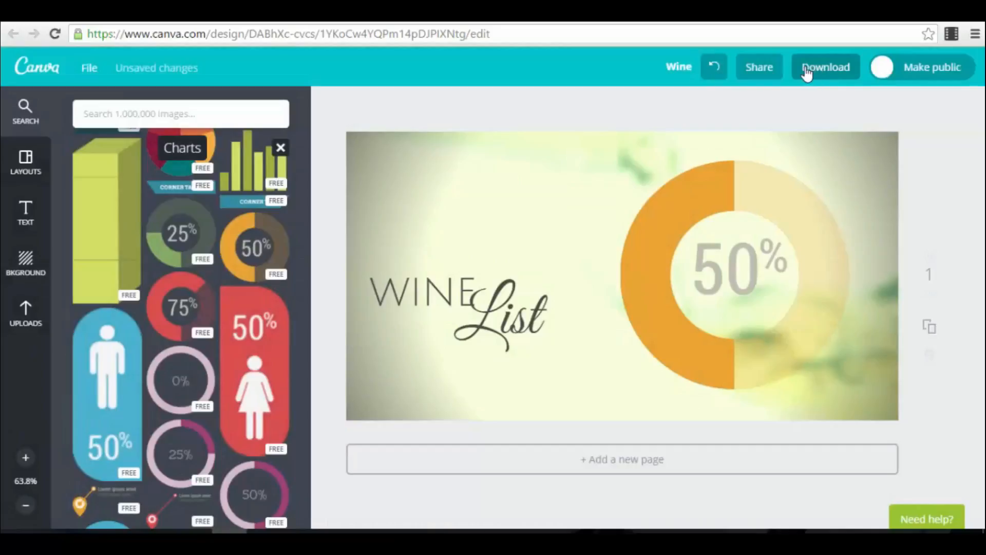